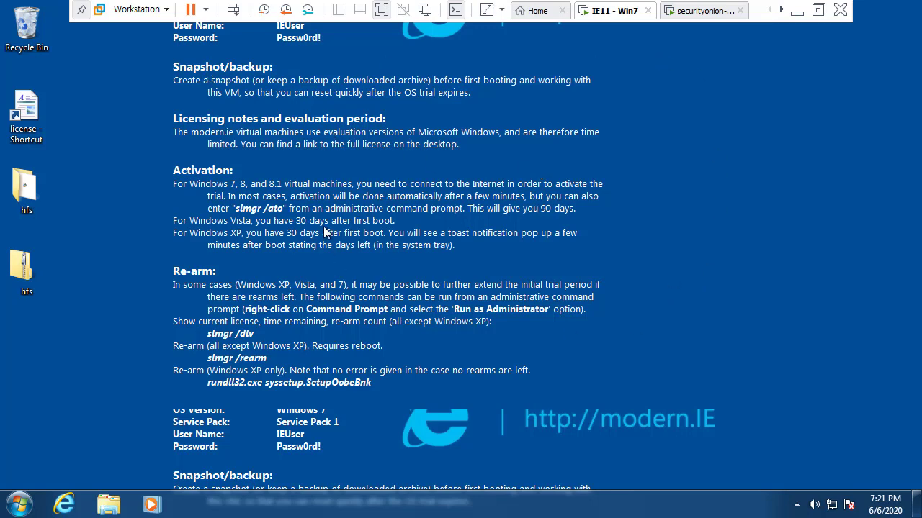
Step: Open a file explorer window, move it toward the desktop's upper middle and enlarge it to show the full navigation tree
left_click(108, 504)
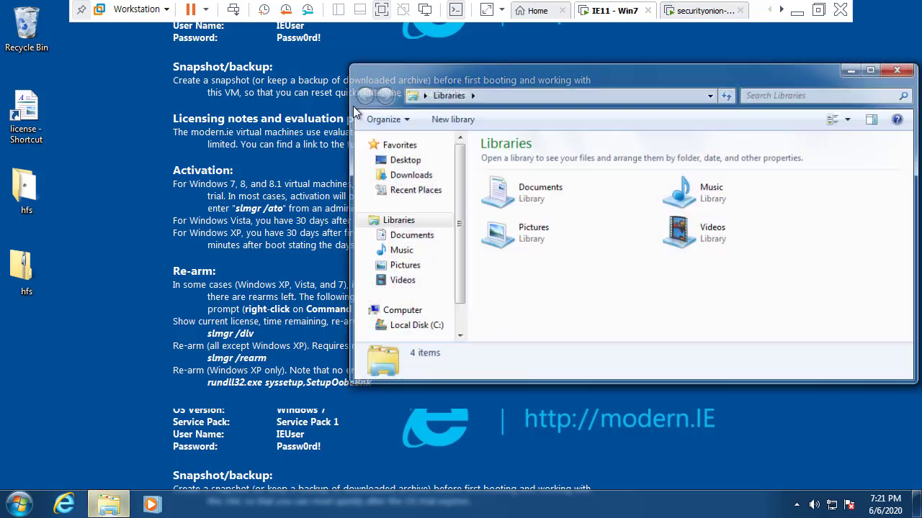
left_click_drag(523, 72, 274, 83)
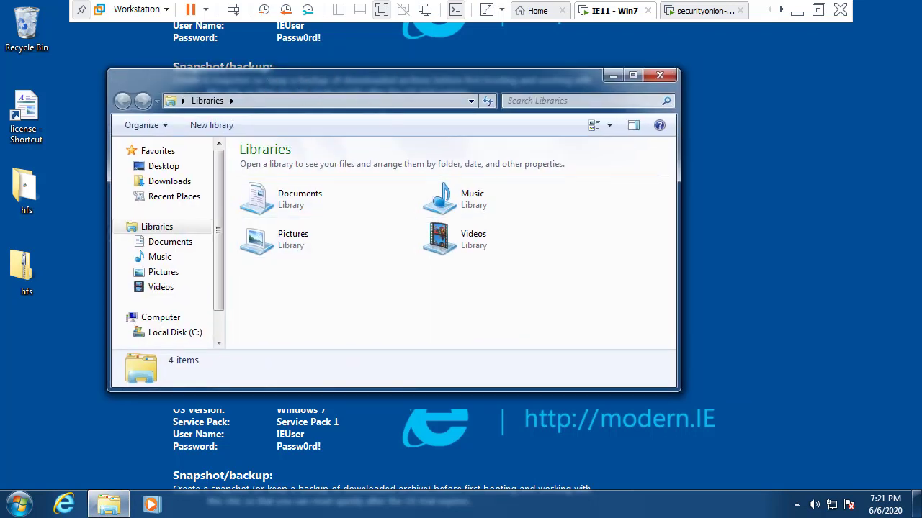
left_click_drag(305, 87, 338, 74)
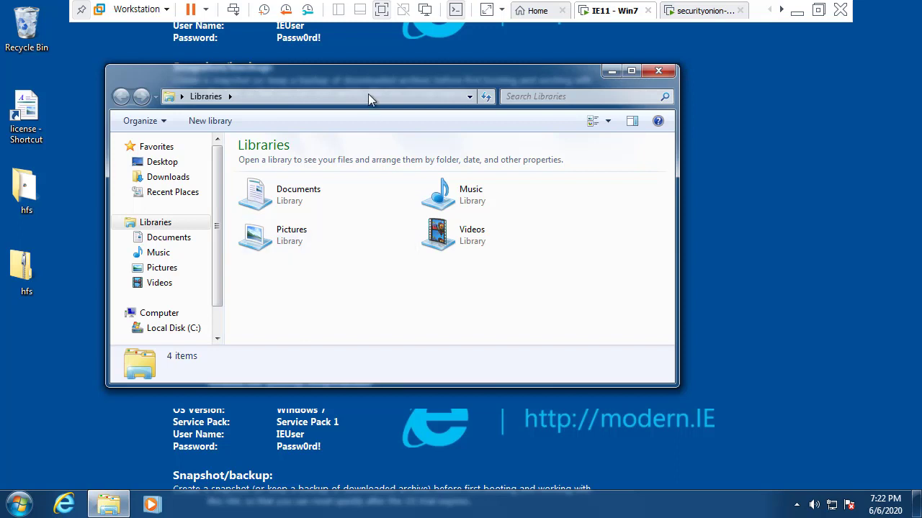
left_click_drag(358, 83, 387, 81)
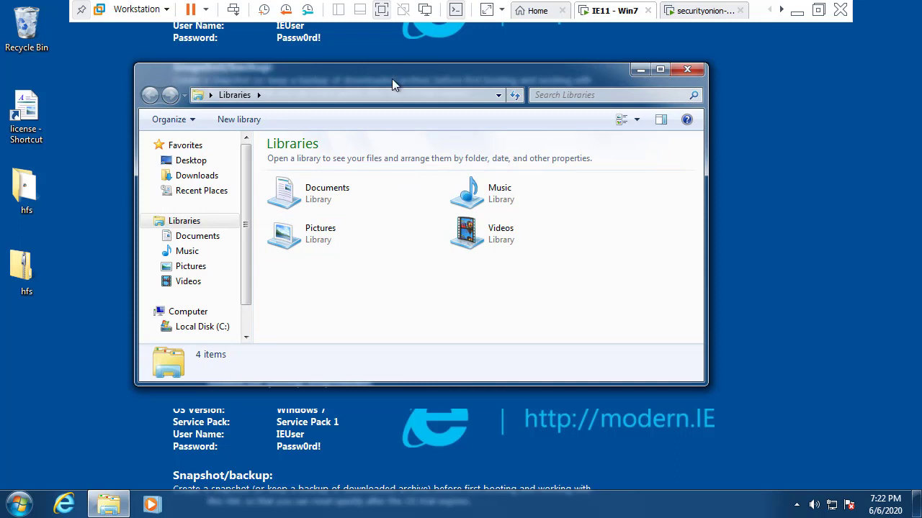
left_click_drag(392, 81, 370, 82)
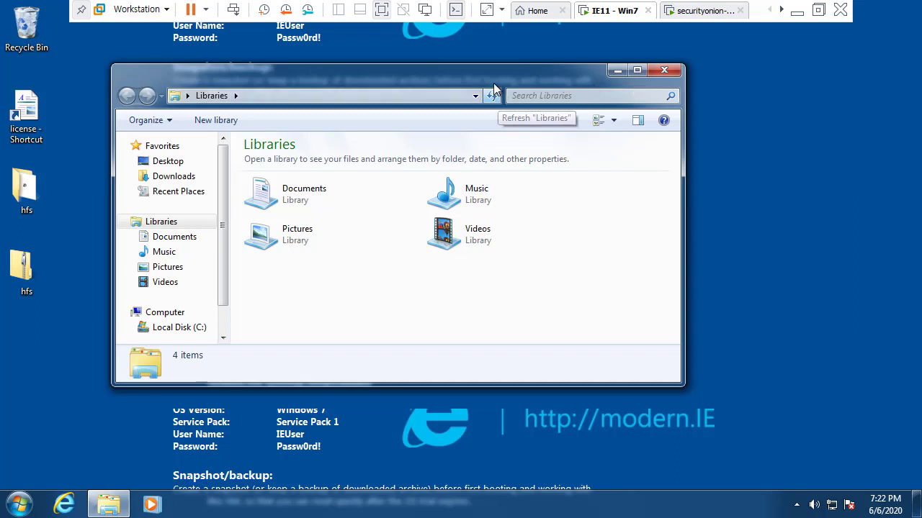
left_click_drag(493, 80, 493, 74)
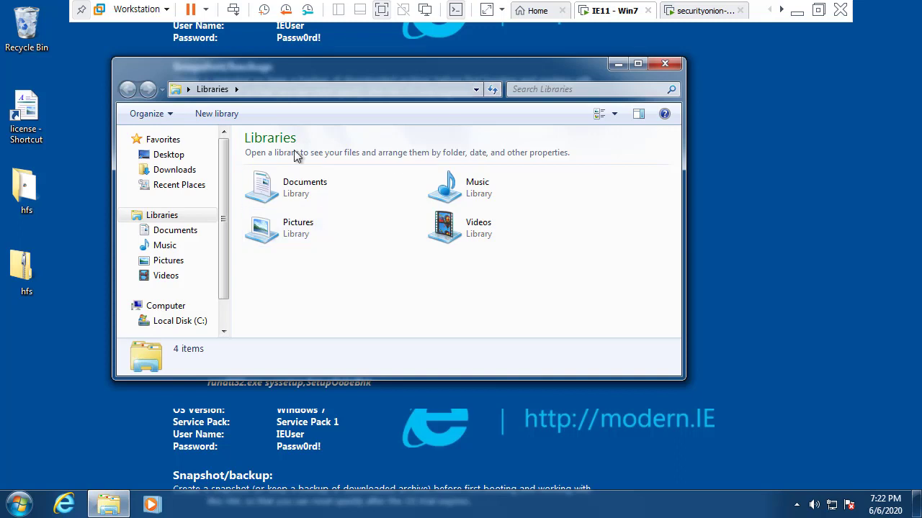
left_click_drag(280, 77, 265, 60)
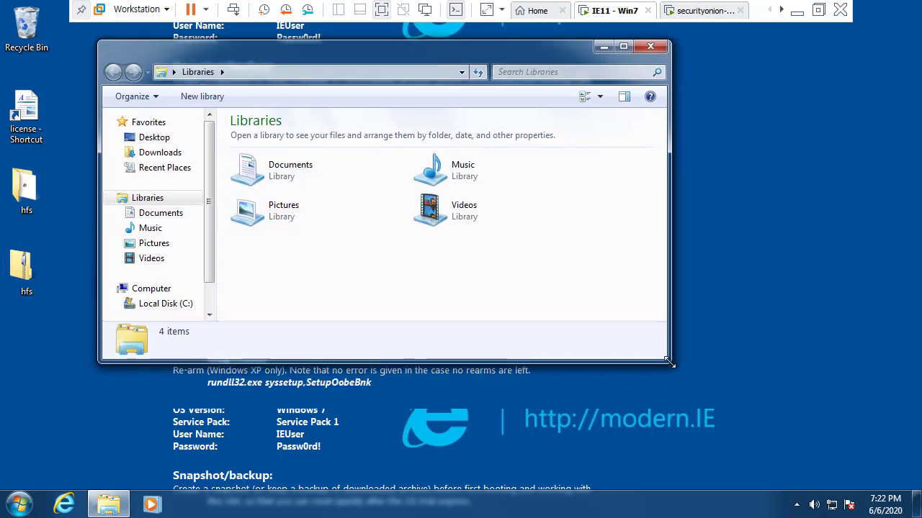
left_click_drag(668, 363, 742, 450)
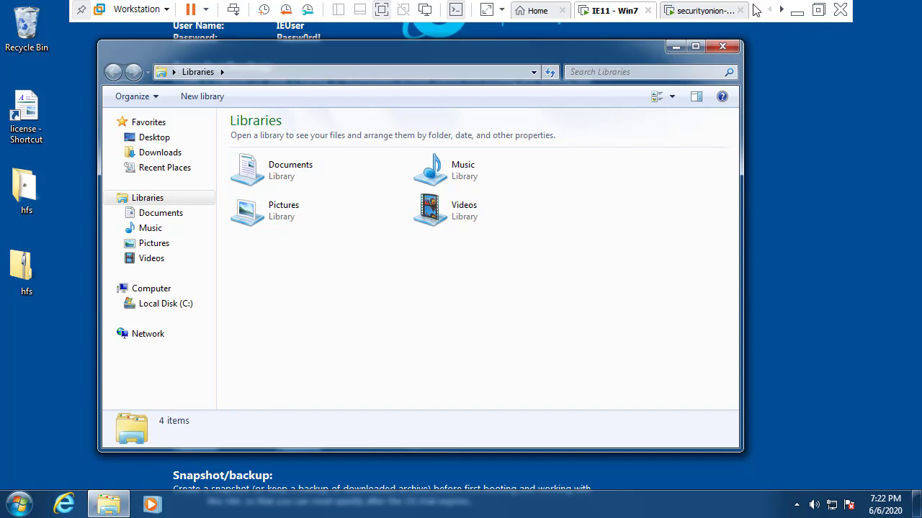
left_click_drag(616, 133, 628, 167)
mouse_move(654, 130)
left_mouse_down()
mouse_move(667, 169)
mouse_move(673, 150)
mouse_move(663, 173)
left_mouse_up()
mouse_move(694, 174)
left_mouse_down()
mouse_move(599, 117)
mouse_move(659, 197)
left_mouse_up()
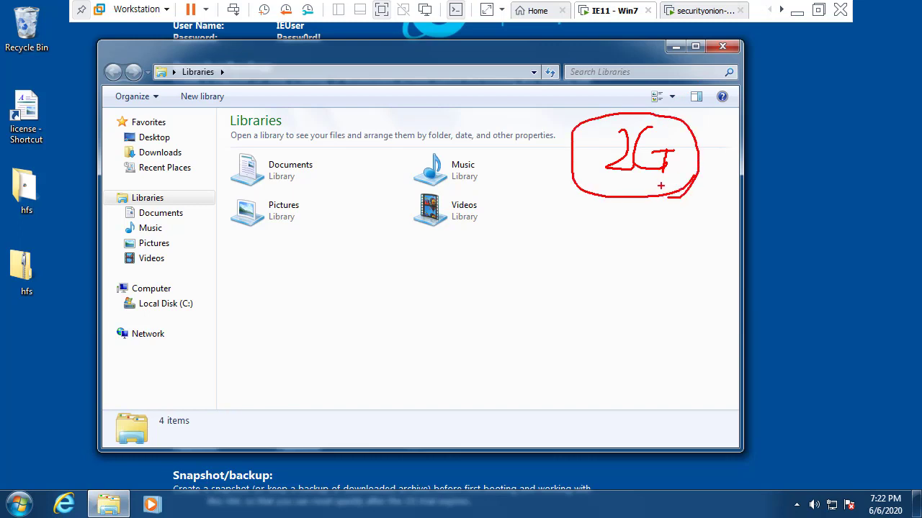
mouse_move(716, 199)
left_mouse_down()
mouse_move(594, 216)
mouse_move(691, 226)
mouse_move(664, 229)
left_mouse_up()
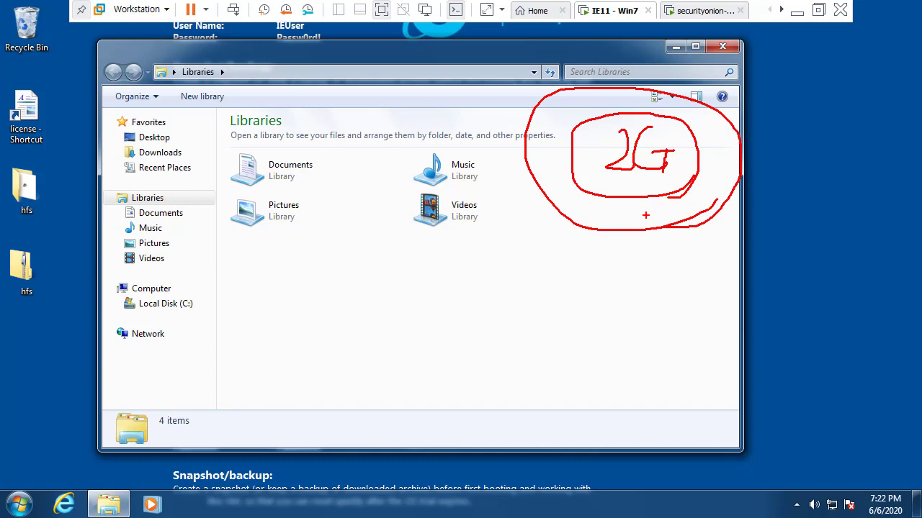
key("Escape")
Step: Open the IR_Tools folder on Local Disk (C:) and reposition its window
left_click(181, 303)
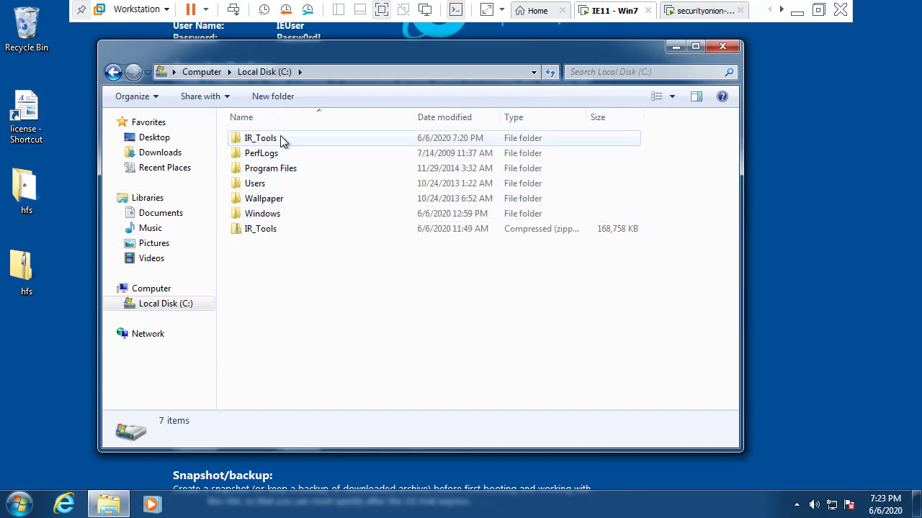
double_click(281, 141)
left_click(447, 262)
scroll(441, 274, "down", 5)
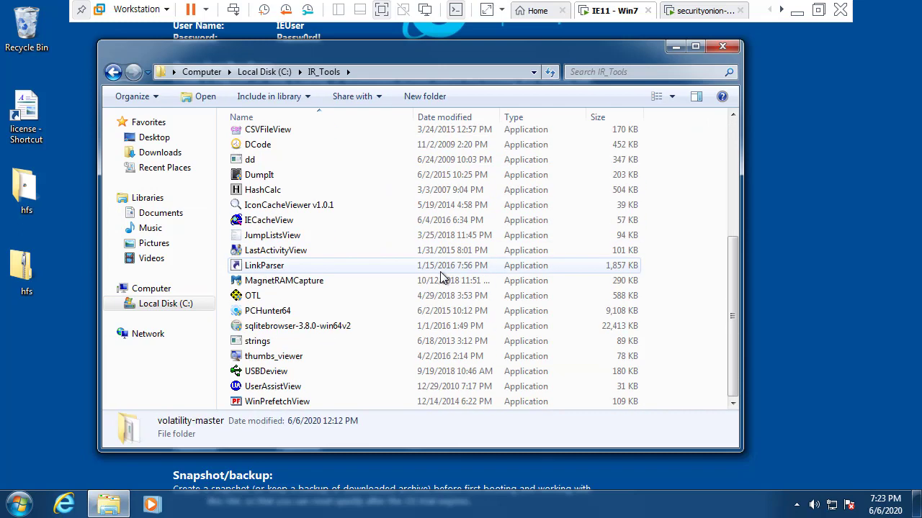
left_click_drag(321, 51, 298, 40)
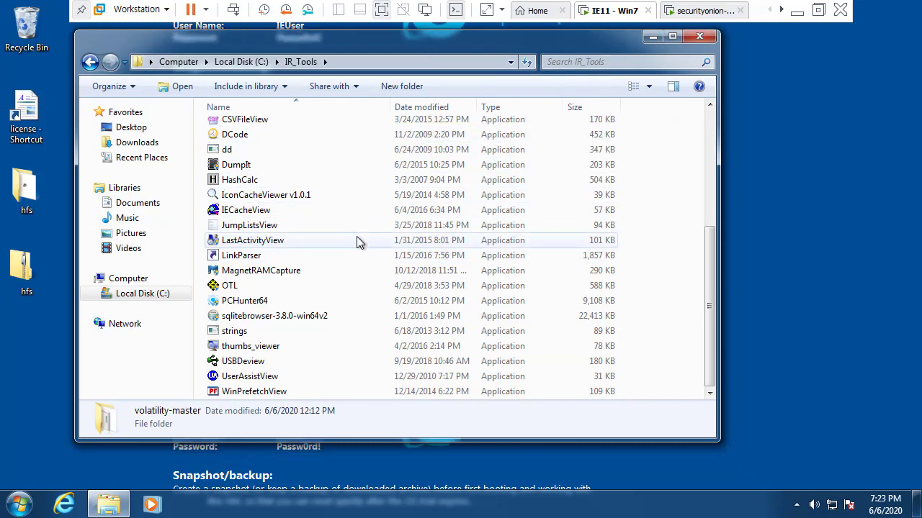
Step: Look through the incident response tools in the IR_Tools folder, including SysinternalsSuite, IECacheView, LastActivityView and USBDeview
left_click(690, 258)
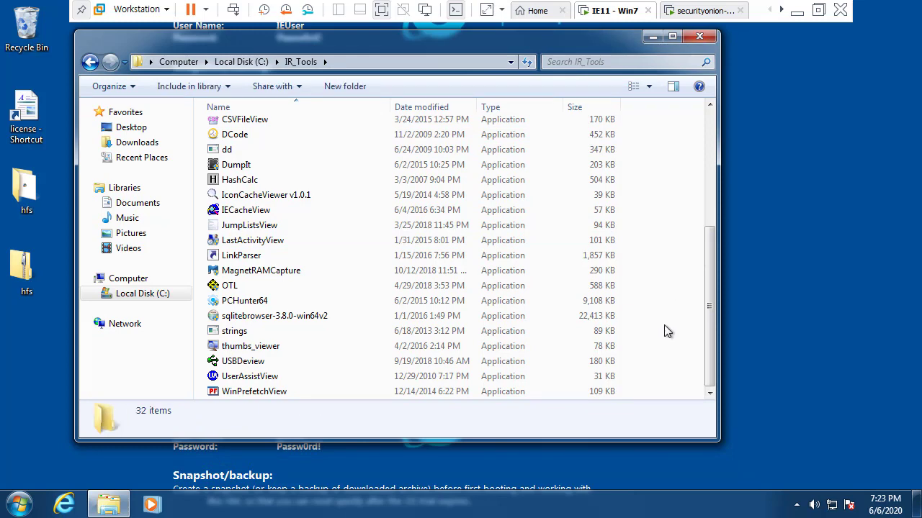
scroll(669, 334, "up", 5)
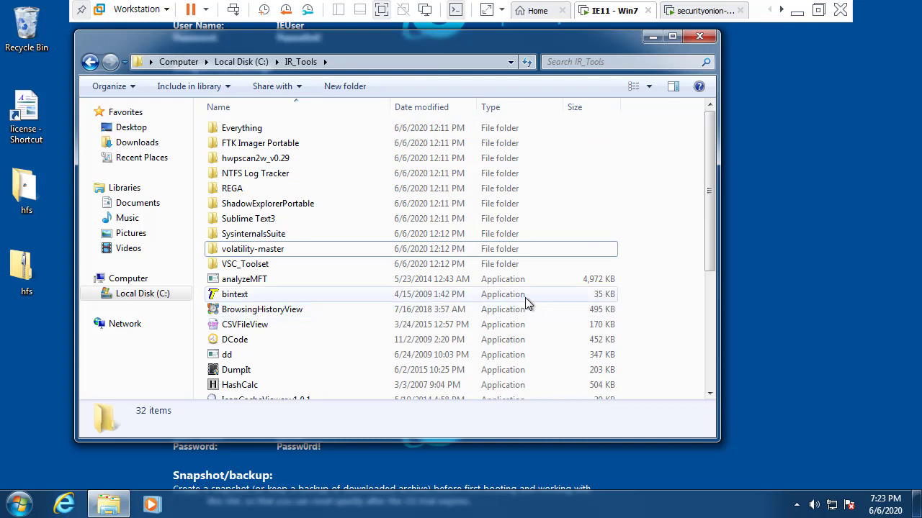
scroll(464, 288, "down", 2)
scroll(435, 276, "down", 3)
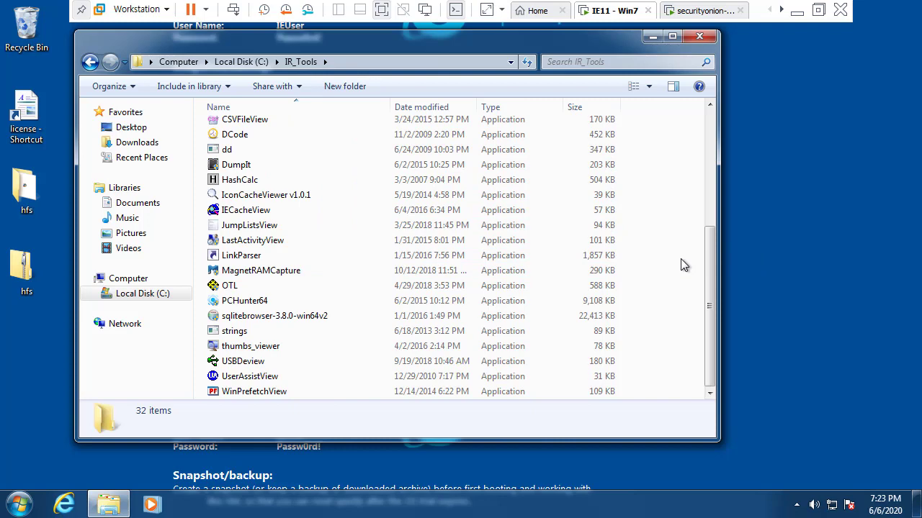
scroll(432, 209, "up", 5)
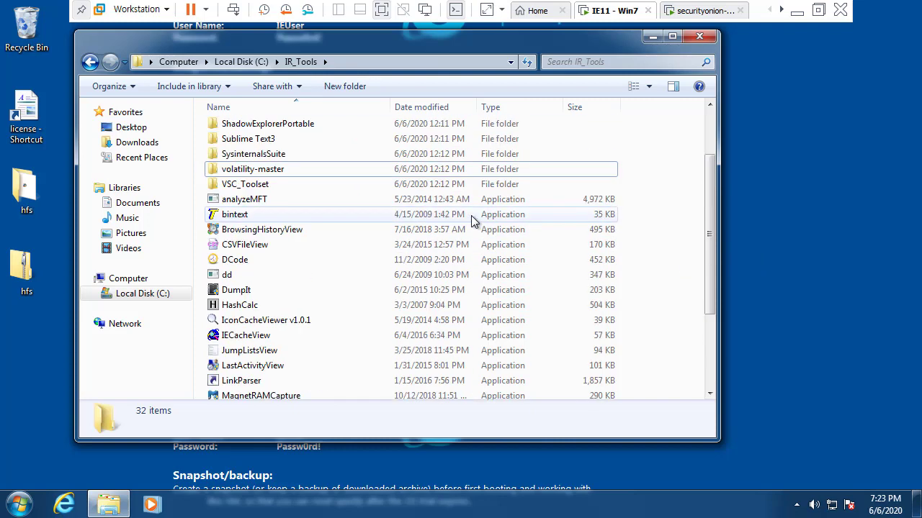
left_click(303, 204)
left_click(281, 234)
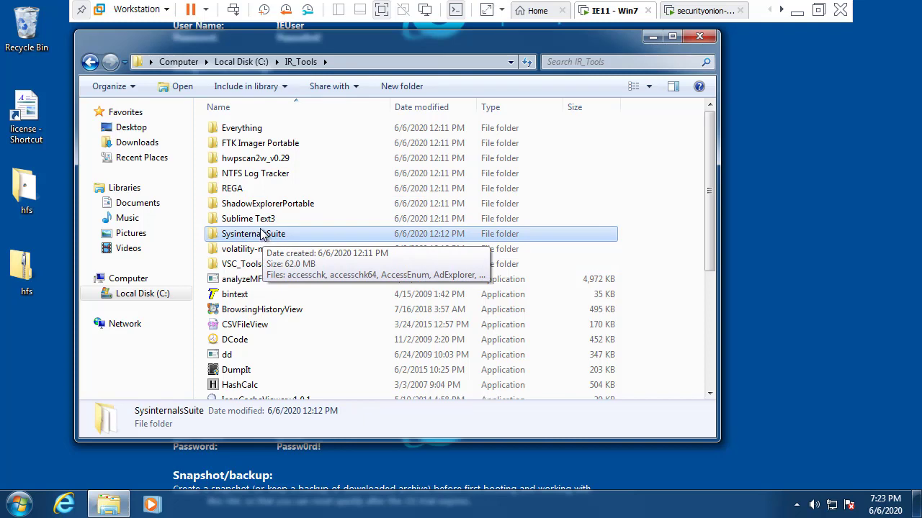
scroll(310, 219, "down", 5)
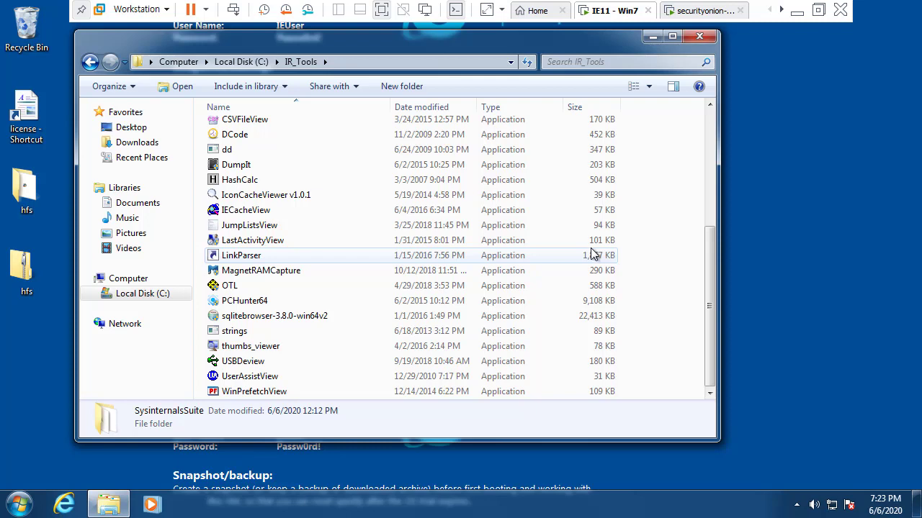
left_click(310, 210)
left_click(319, 240)
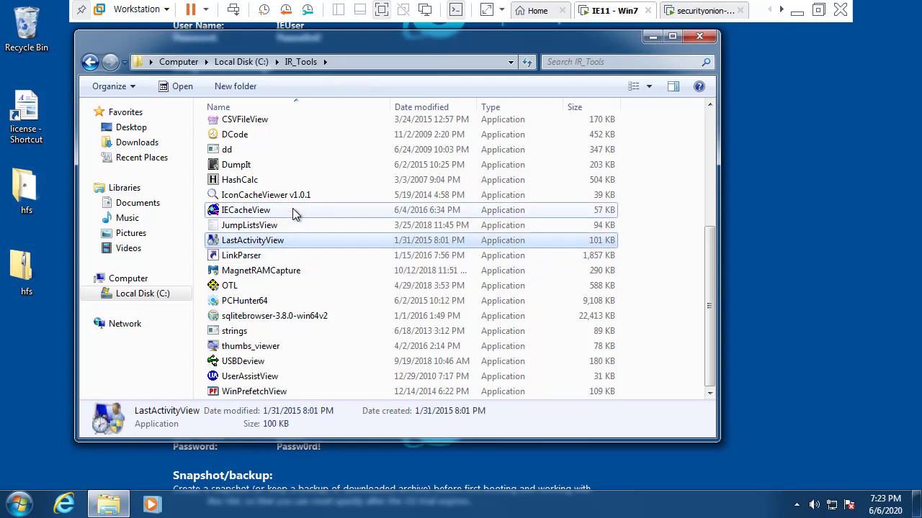
left_click(293, 210)
left_click(310, 359)
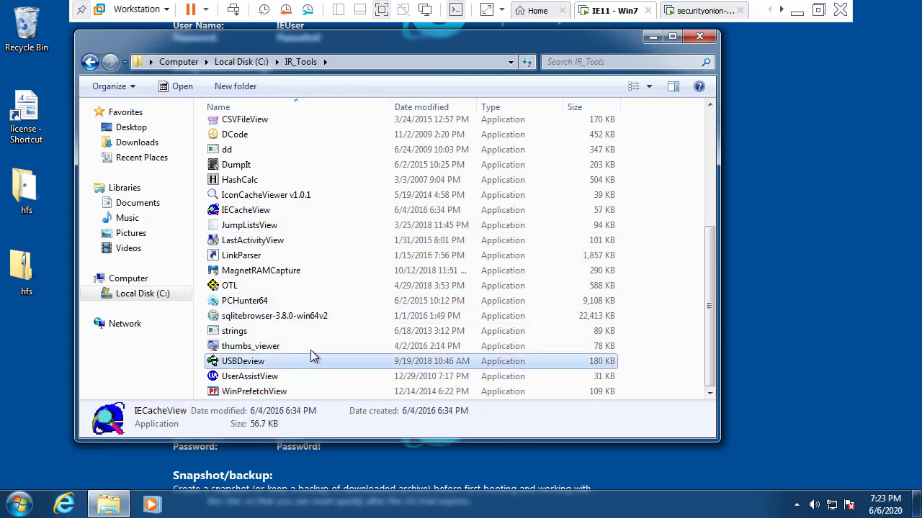
left_click(685, 189)
scroll(619, 204, "up", 4)
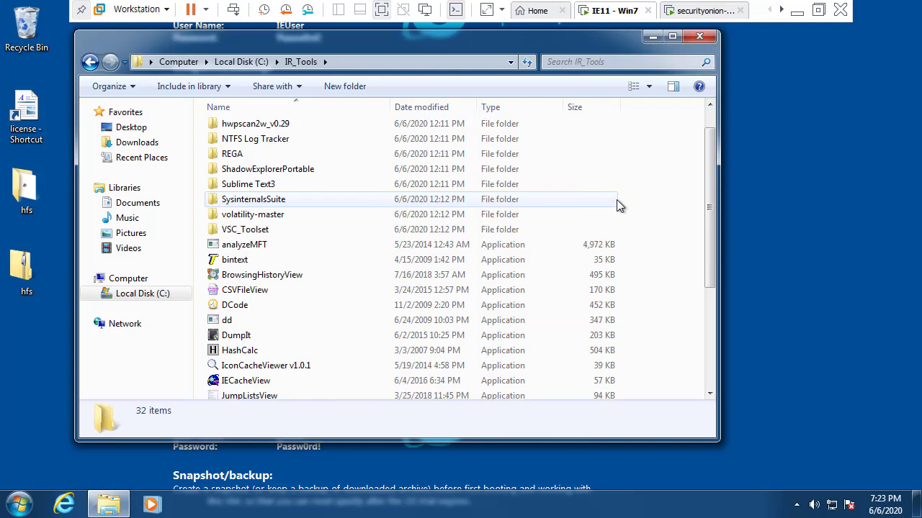
Step: Reposition the IR_Tools window and locate the DumpIt application in the file list
left_click_drag(360, 36, 438, 29)
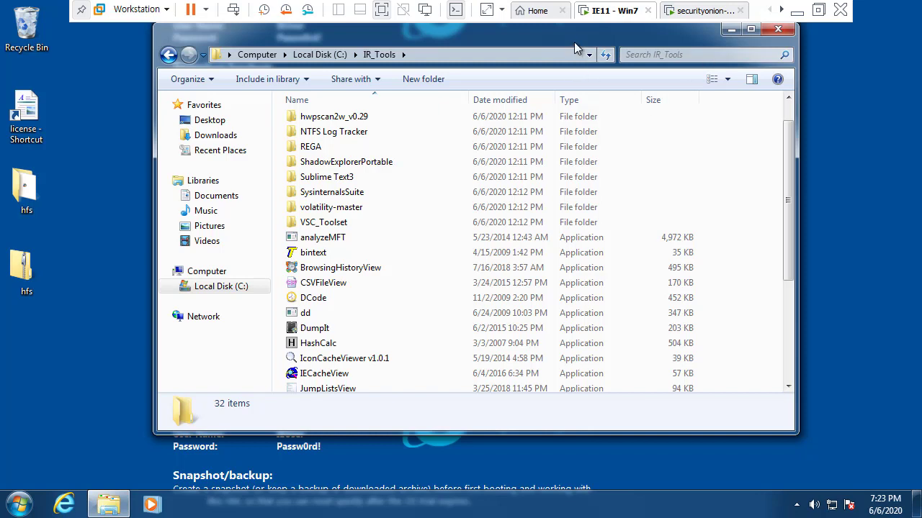
left_click_drag(574, 44, 556, 51)
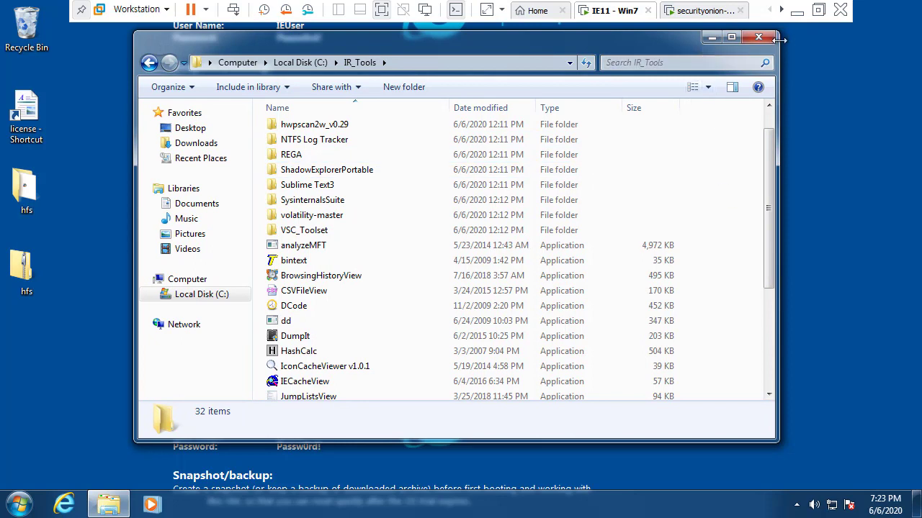
left_click_drag(768, 193, 764, 224)
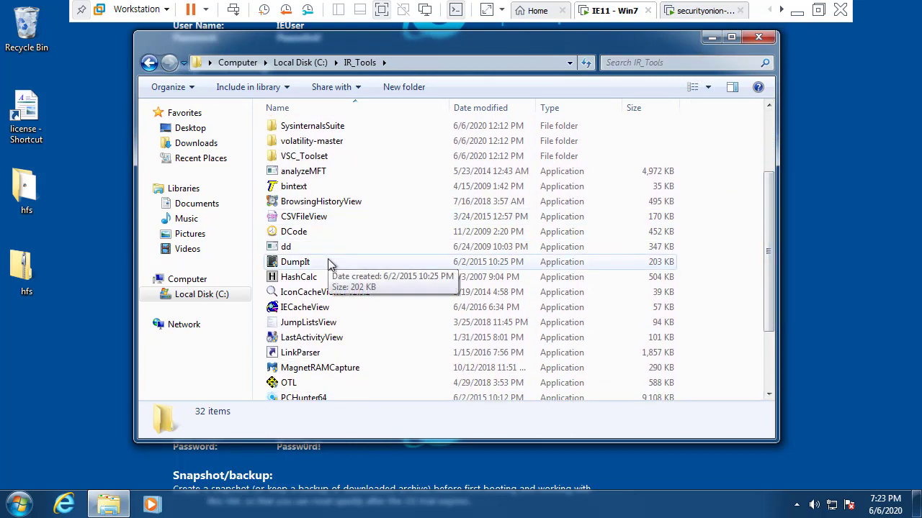
left_click(367, 263)
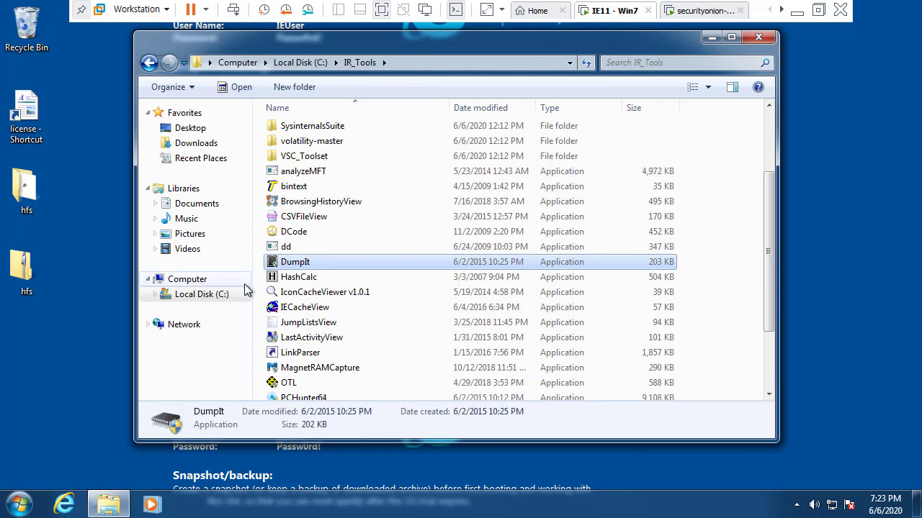
left_click(317, 251)
key("Down")
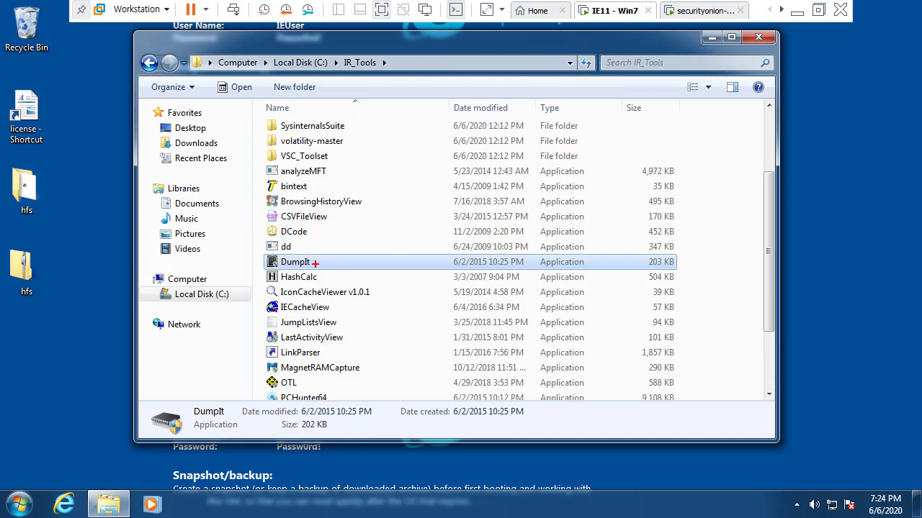
mouse_move(316, 264)
left_mouse_down()
mouse_move(328, 268)
mouse_move(262, 273)
left_mouse_up()
mouse_move(359, 241)
left_mouse_down()
mouse_move(334, 254)
mouse_move(344, 261)
left_mouse_up()
key("Escape")
left_click(315, 292)
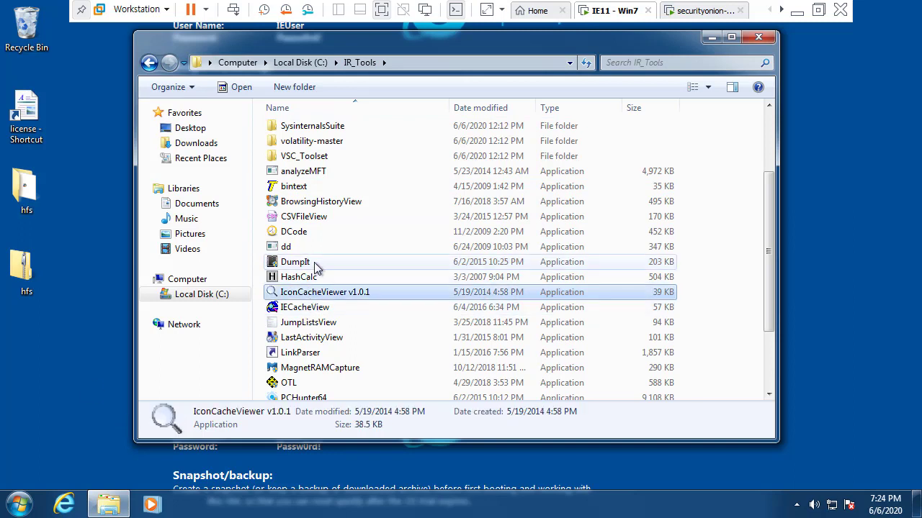
Step: Run DumpIt as administrator, allow it through User Account Control and answer y to start the memory dump
right_click(313, 264)
left_click(376, 56)
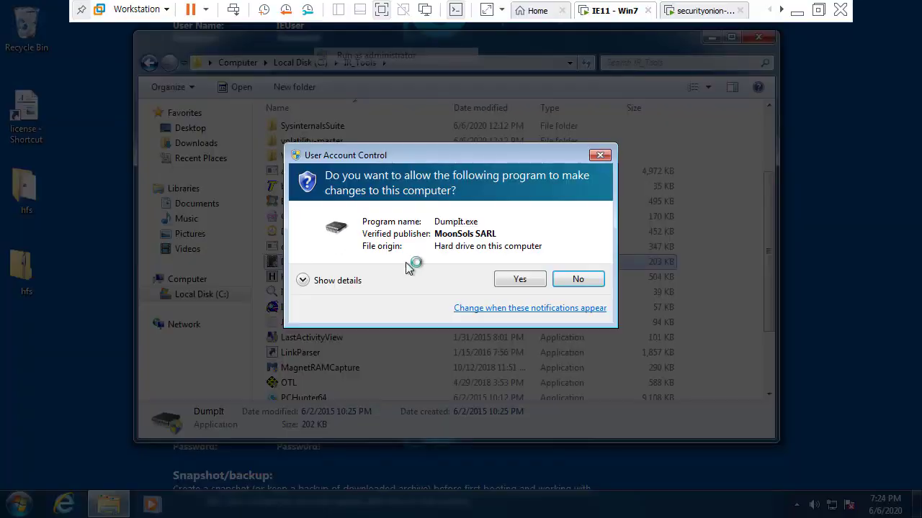
left_click(523, 278)
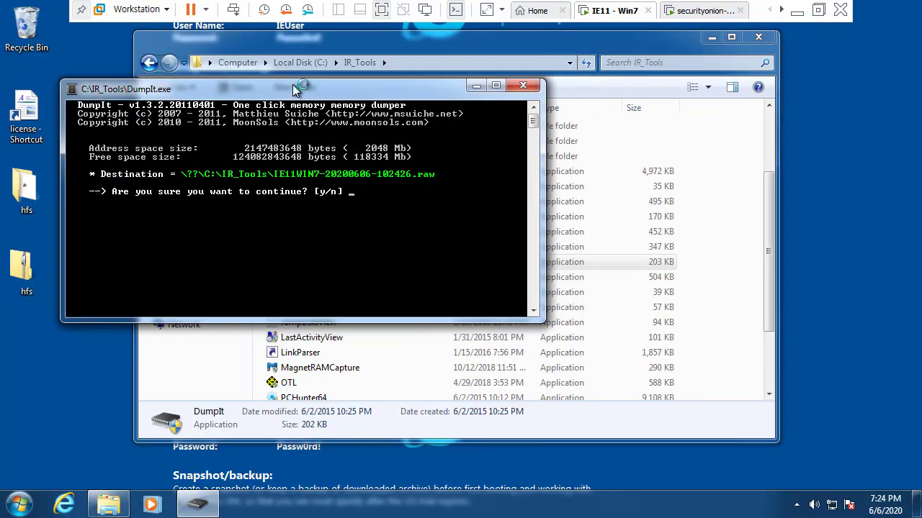
left_click_drag(328, 99, 292, 84)
type("y")
key("Return")
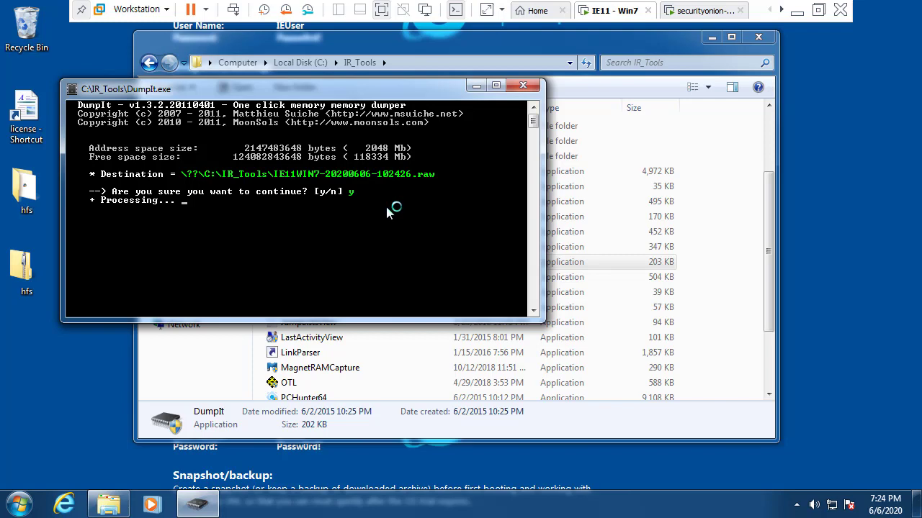
Step: Rearrange the DumpIt and IR_Tools windows and check the size of the raw memory image being written to the folder
left_click_drag(392, 44, 553, 44)
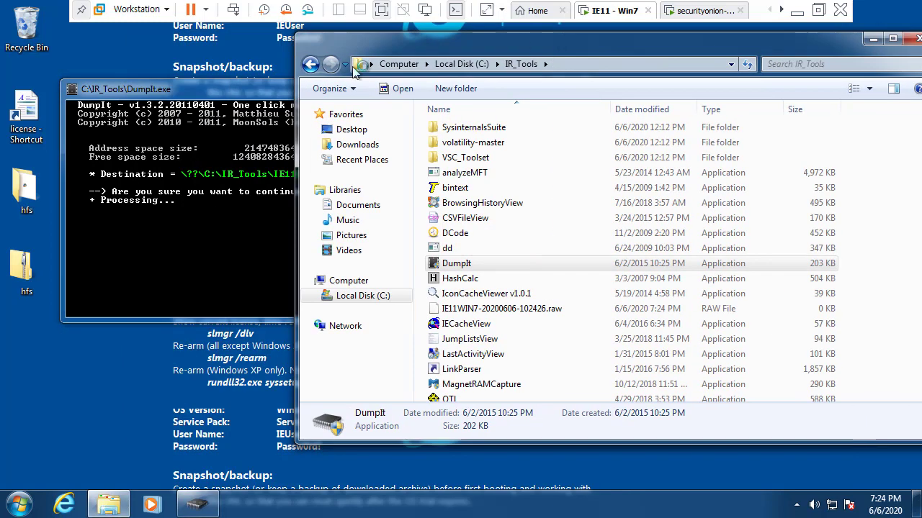
left_click_drag(245, 90, 203, 53)
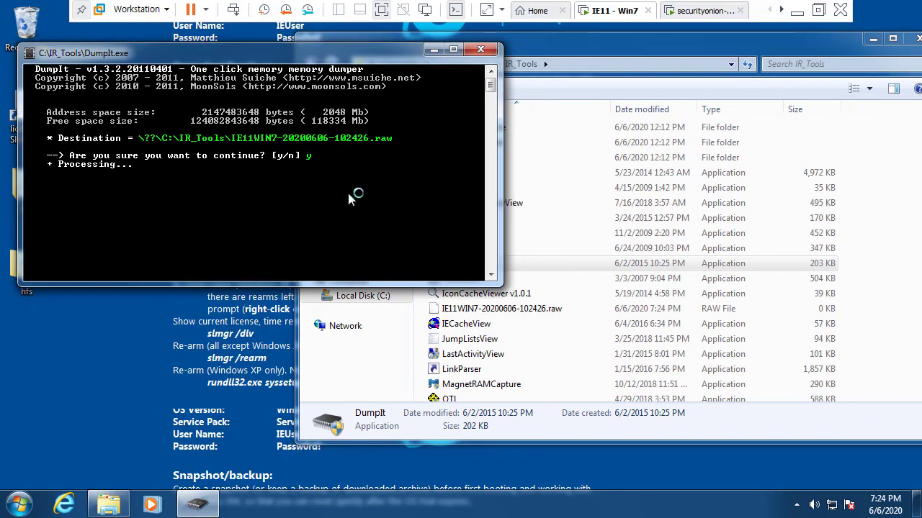
left_click_drag(567, 56, 503, 56)
left_click(539, 306)
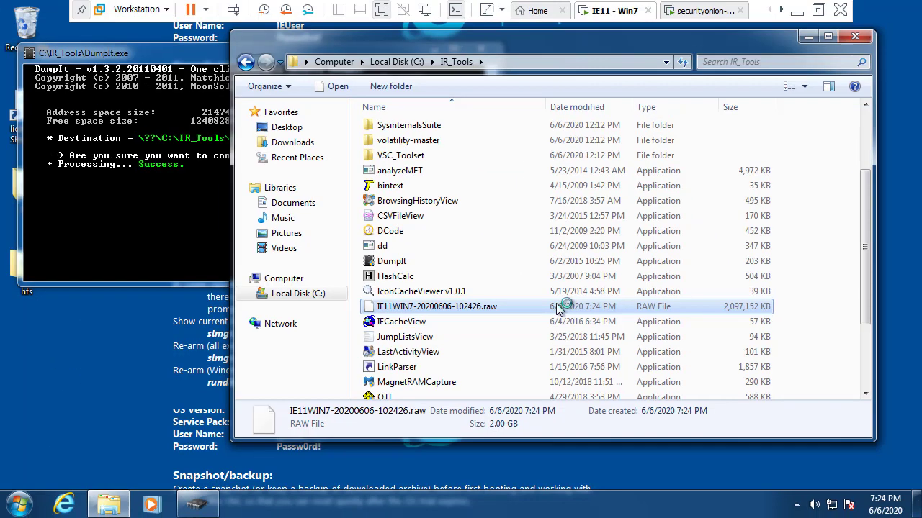
left_click(810, 308)
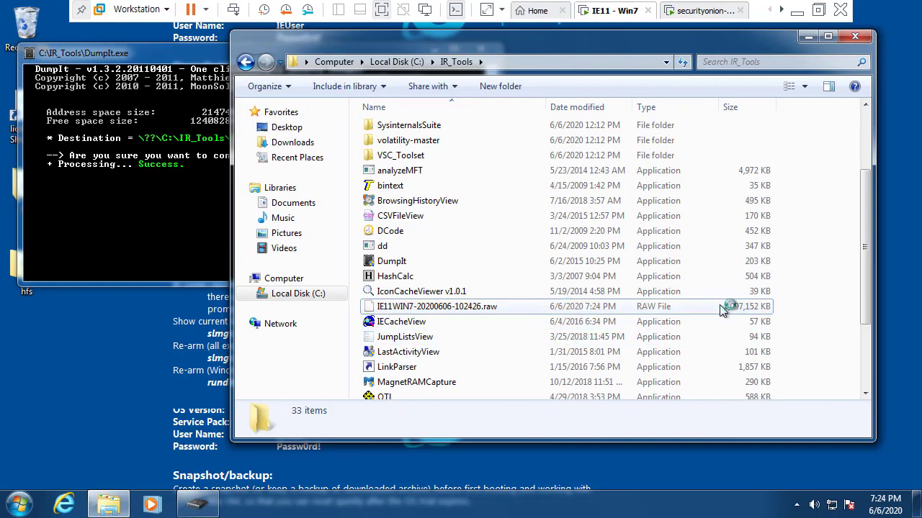
Step: Check the size and details of the finished raw memory image among the files in the IR_Tools folder
left_click(724, 308)
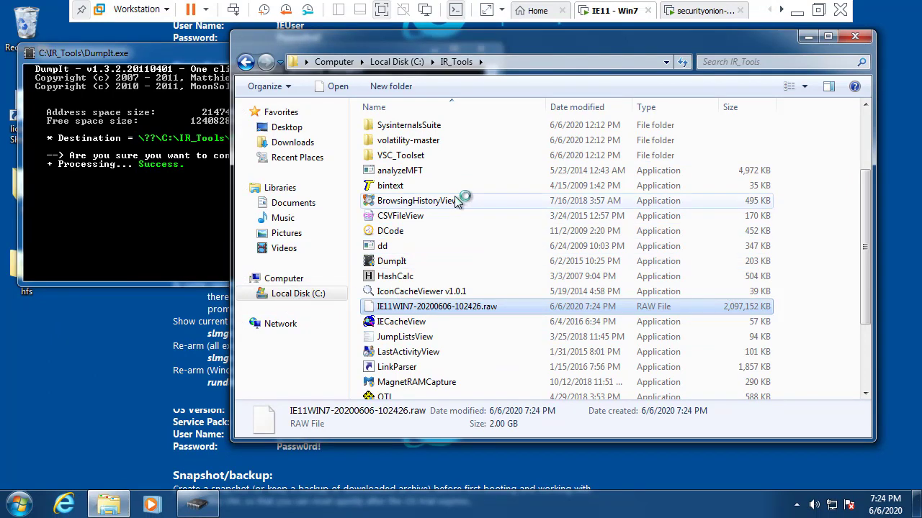
scroll(458, 201, "up", 2)
left_click(446, 230)
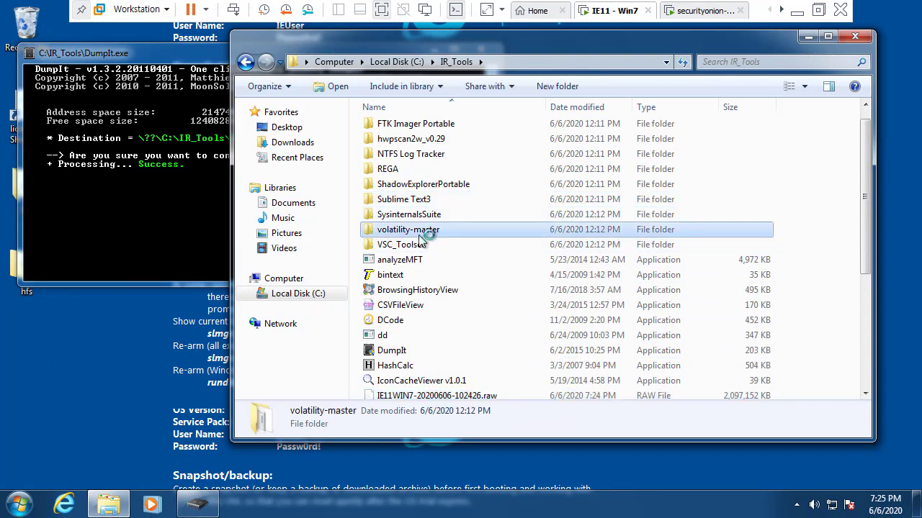
scroll(467, 253, "up", 1)
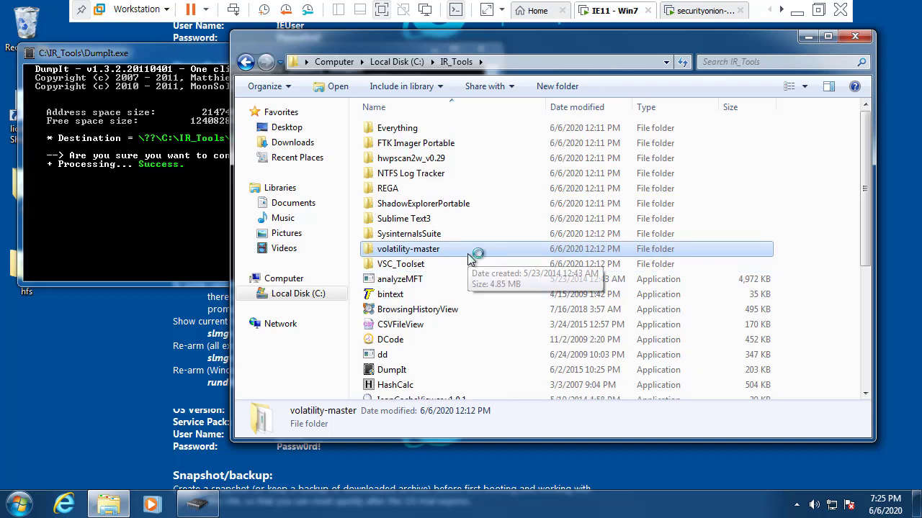
scroll(467, 253, "down", 4)
left_click(482, 243)
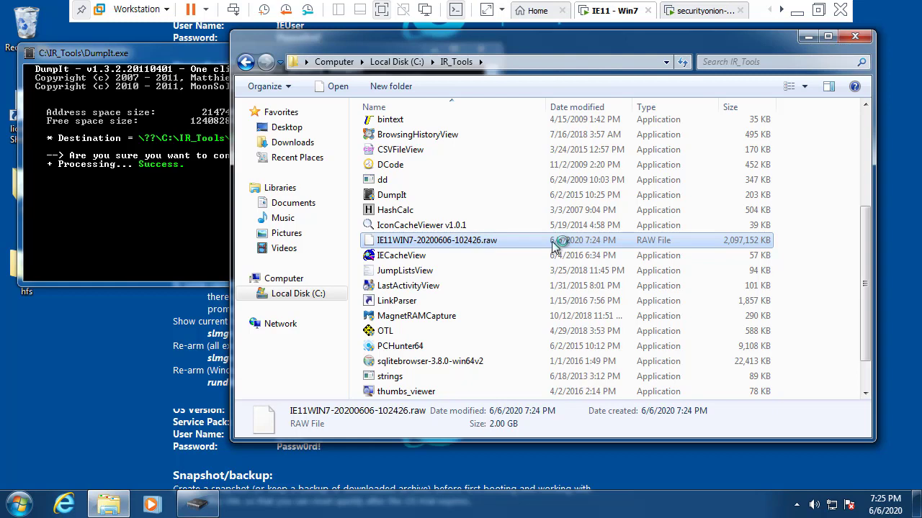
left_click(808, 245)
left_click(531, 242)
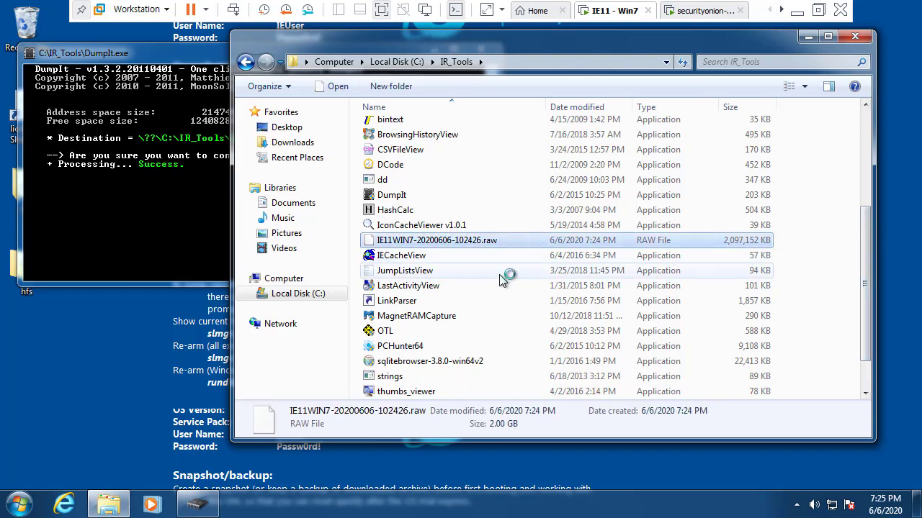
Step: Reposition the IR_Tools window and open the FTK Imager Portable folder
left_click_drag(680, 42, 623, 79)
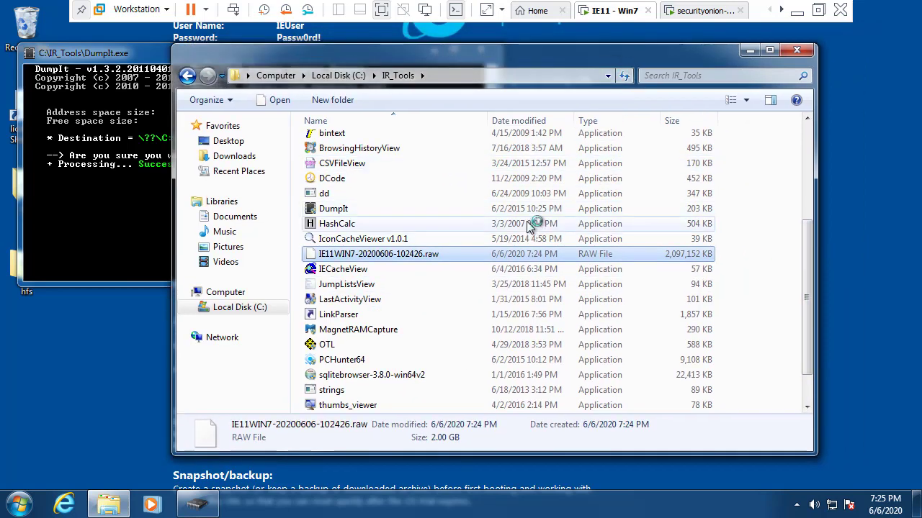
scroll(529, 213, "up", 3)
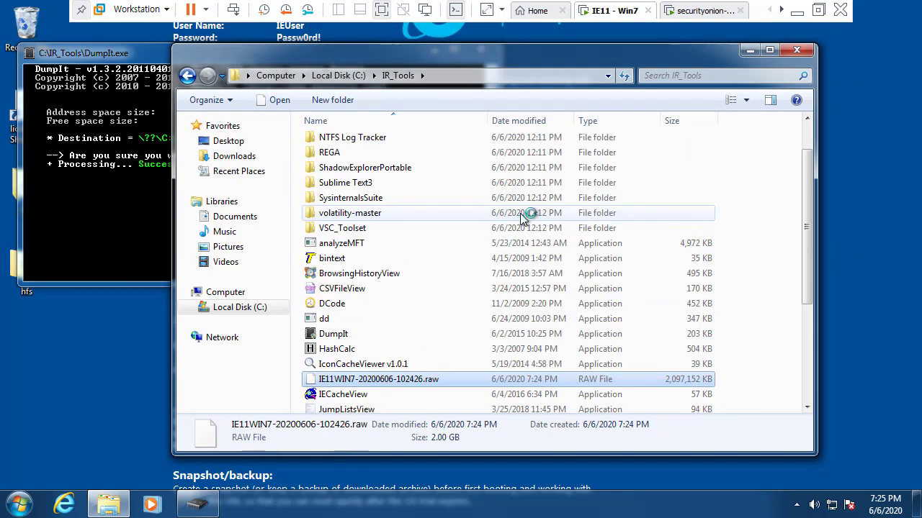
scroll(524, 218, "up", 1)
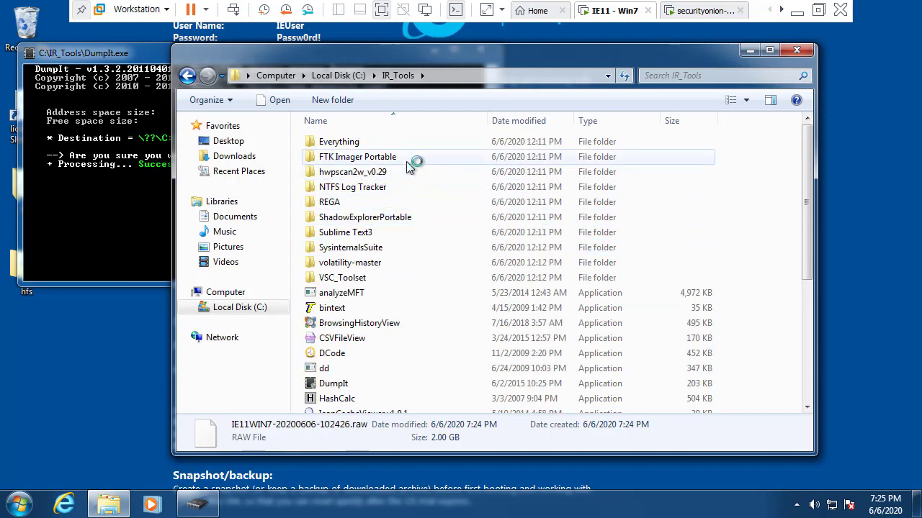
mouse_move(408, 166)
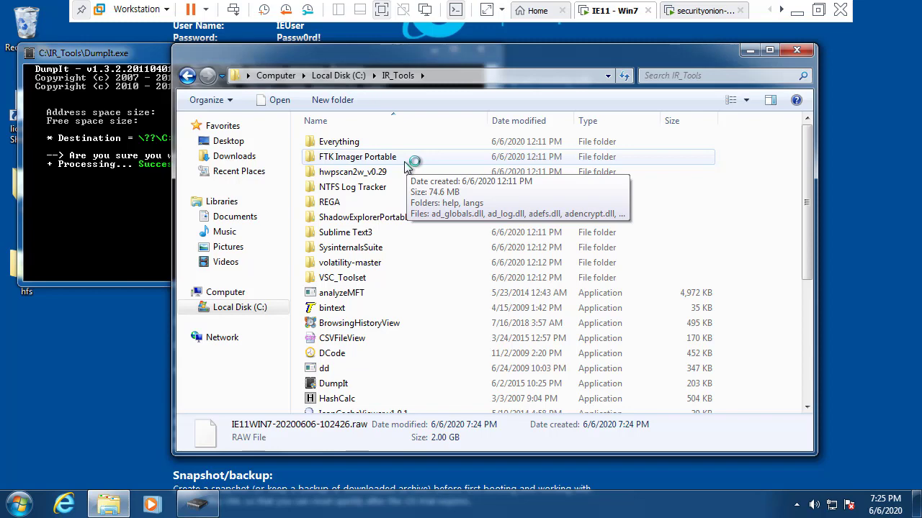
double_click(405, 164)
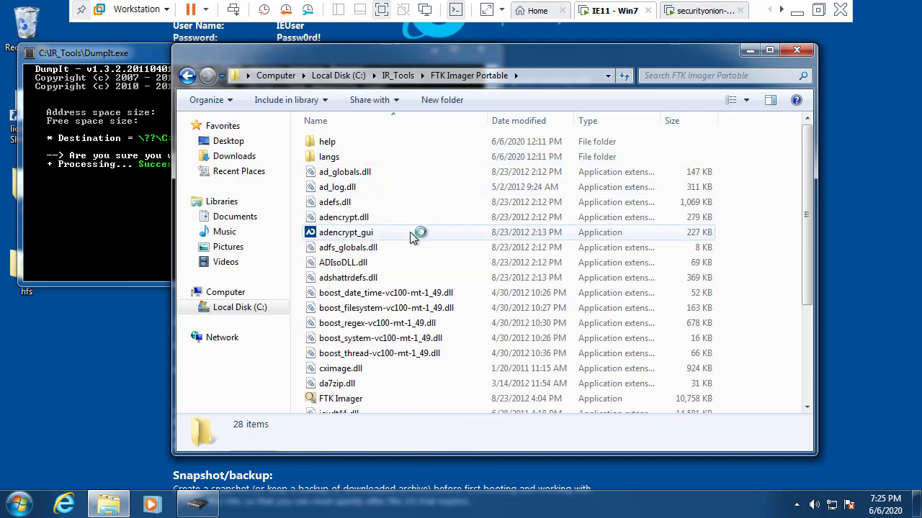
Step: Locate the FTK Imager application in the FTK Imager Portable folder and launch it
mouse_move(414, 236)
scroll(414, 237, "down", 2)
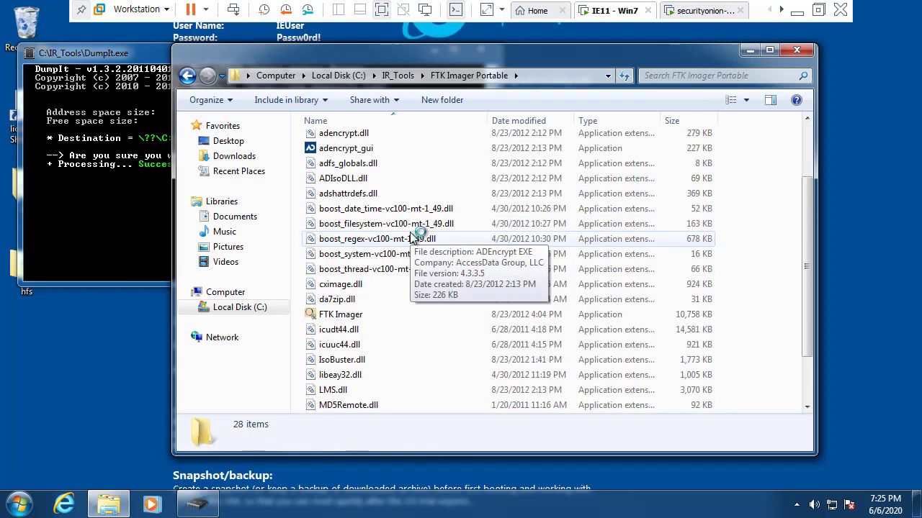
scroll(414, 238, "down", 2)
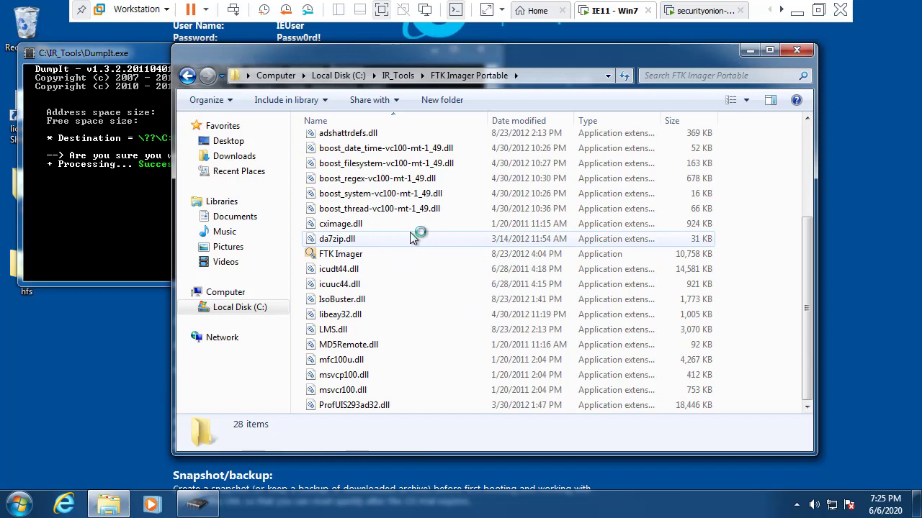
left_click(398, 252)
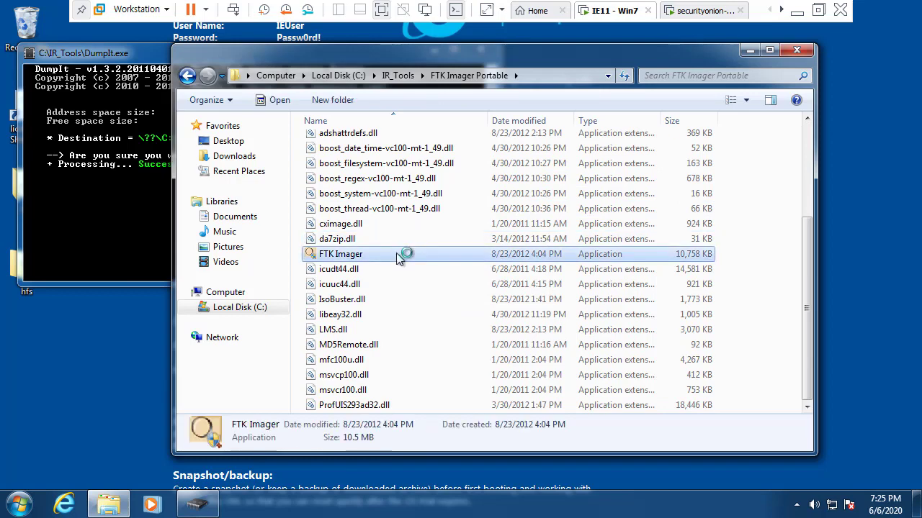
left_click(765, 262)
double_click(443, 255)
left_click(558, 292)
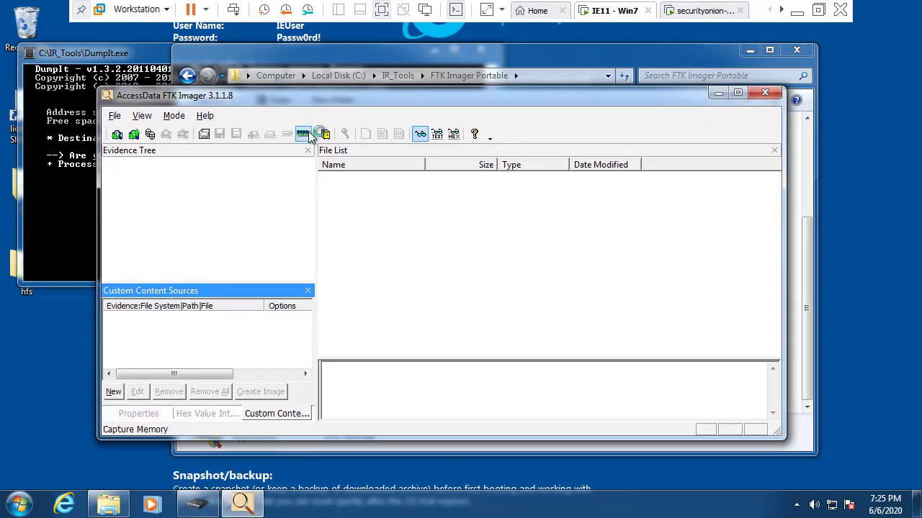
left_click(114, 116)
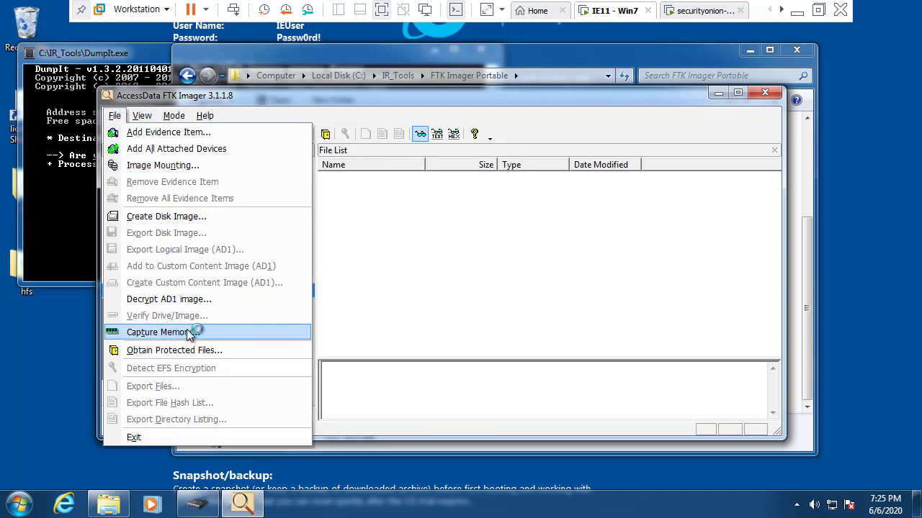
left_click(396, 204)
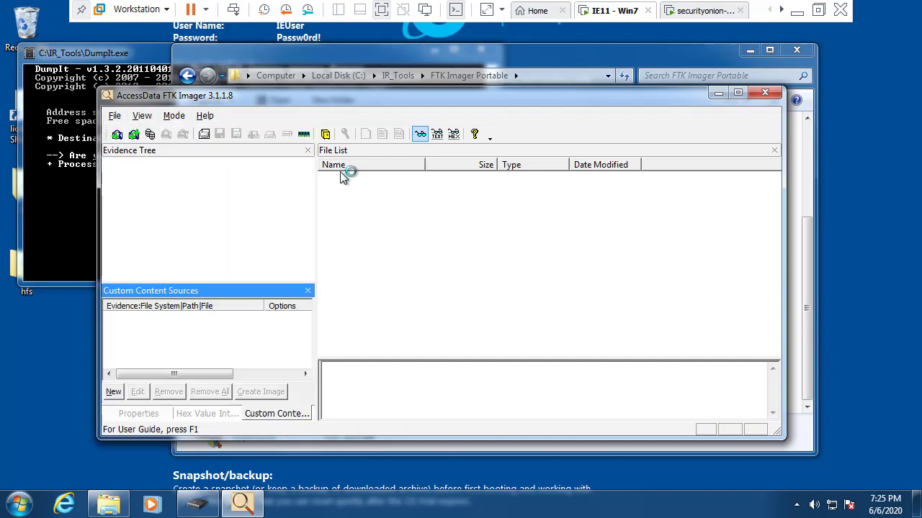
left_click(113, 117)
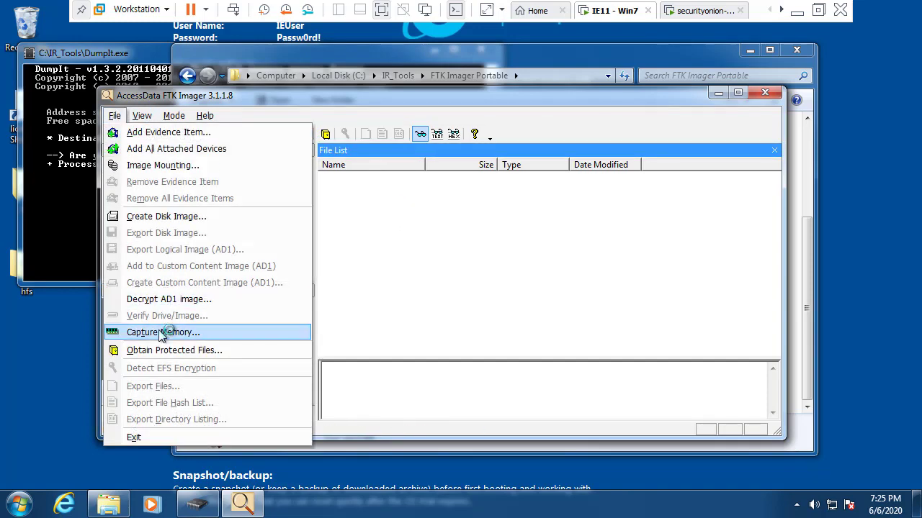
Step: Minimize the DumpIt console window and reposition the FTK Imager window on the desktop
left_click(72, 80)
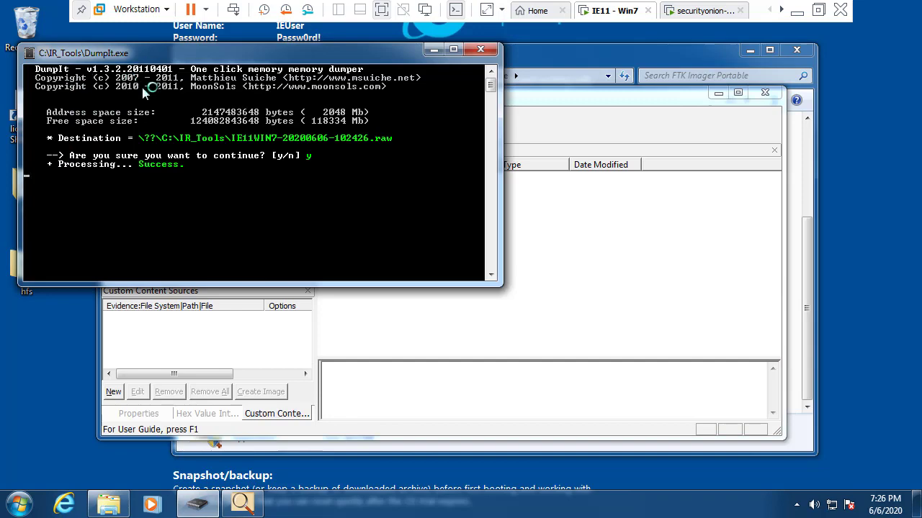
left_click(434, 50)
left_click(114, 116)
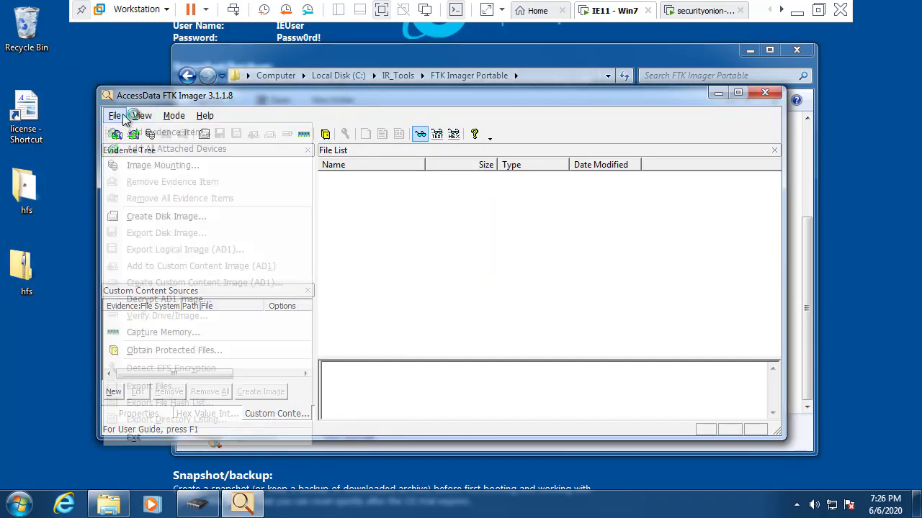
left_click(173, 96)
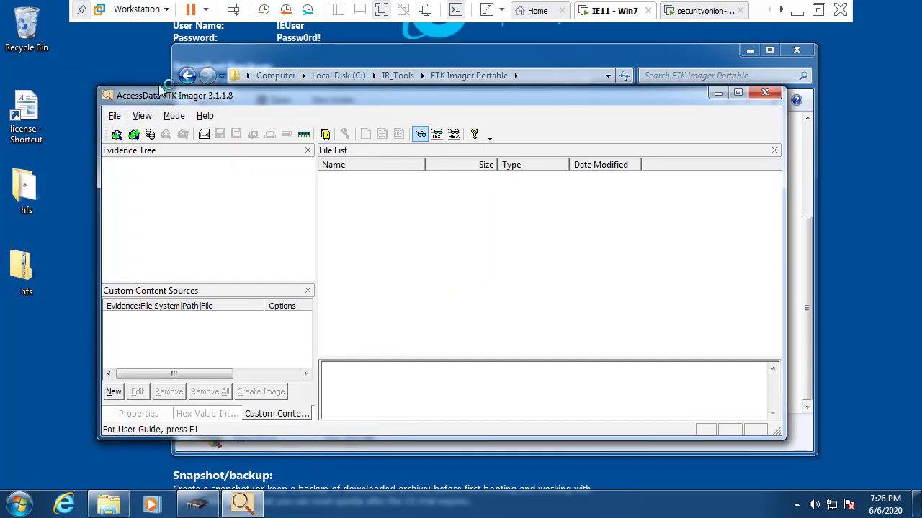
left_click_drag(191, 100, 170, 72)
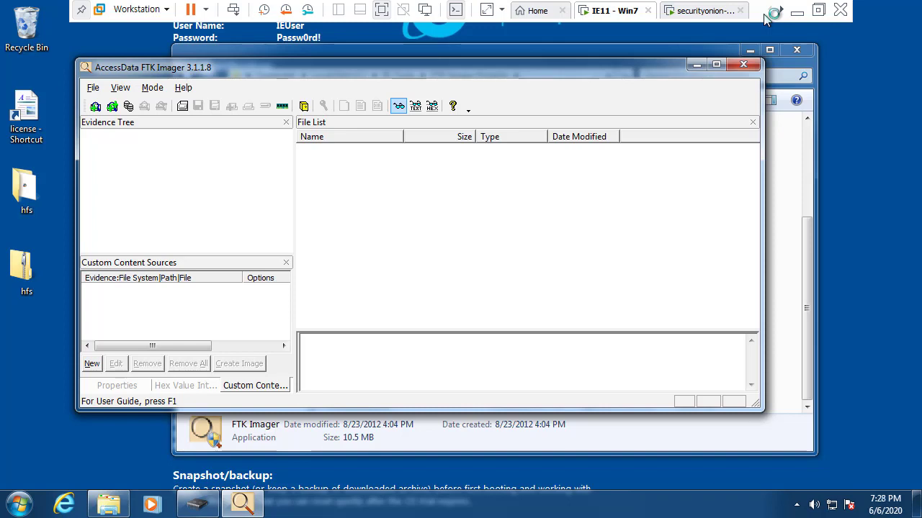
left_click_drag(255, 68, 207, 74)
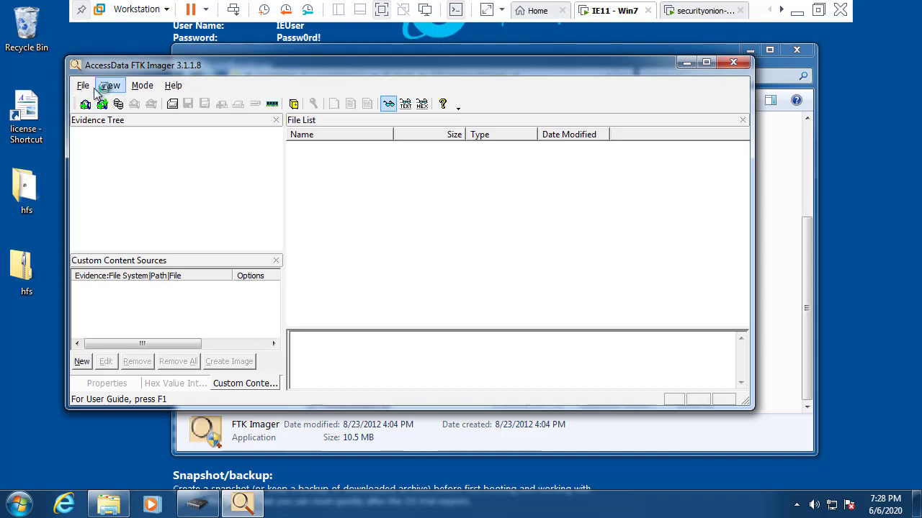
Step: Start a Capture Memory operation in FTK Imager and reposition the Memory Capture dialog
left_click(85, 88)
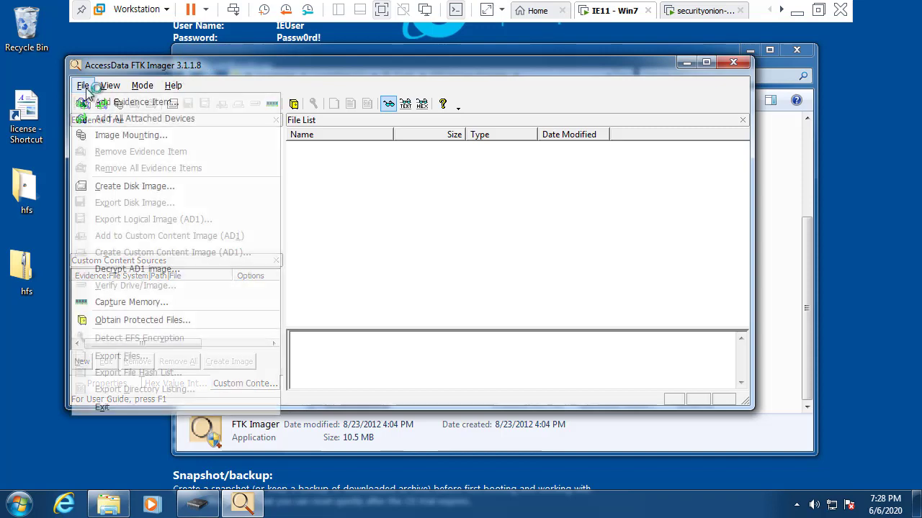
left_click(116, 303)
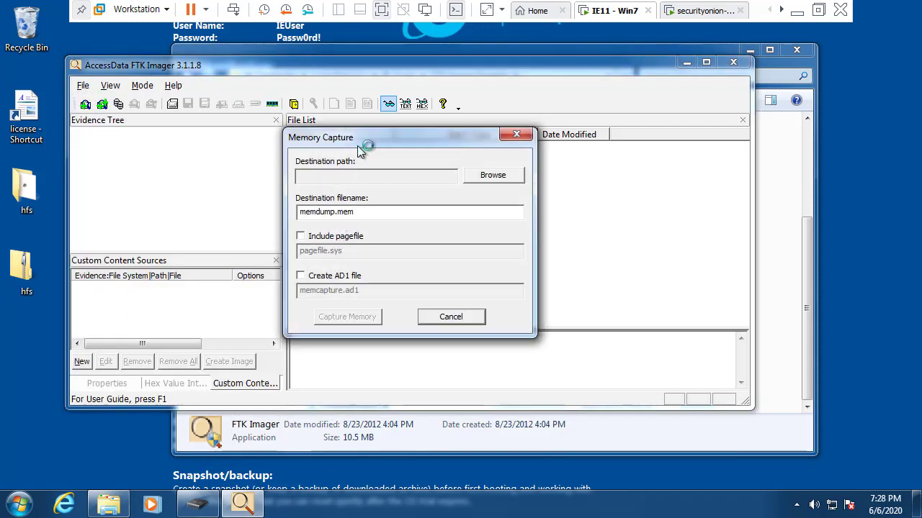
left_click_drag(364, 141, 338, 121)
left_click_drag(339, 193, 191, 198)
Step: Set the destination path of the memory dump to Local Disk (C:)
left_click(462, 158)
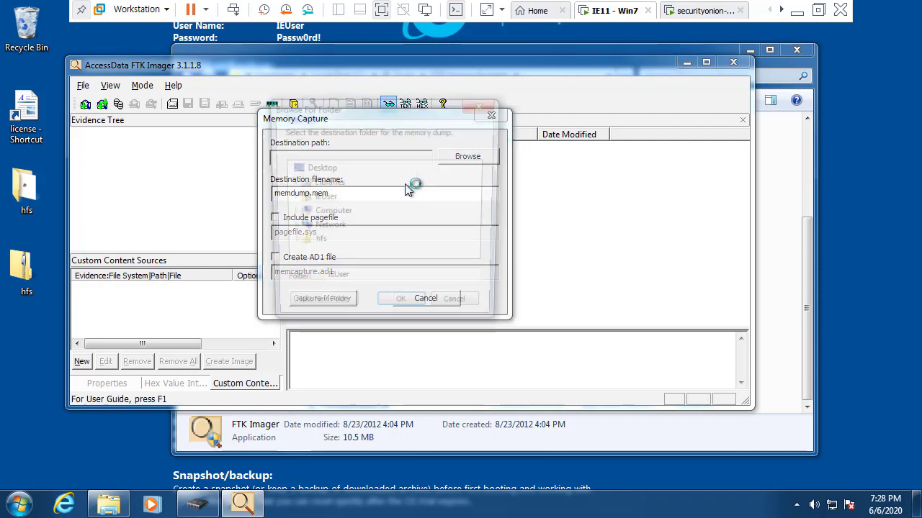
left_click(317, 244)
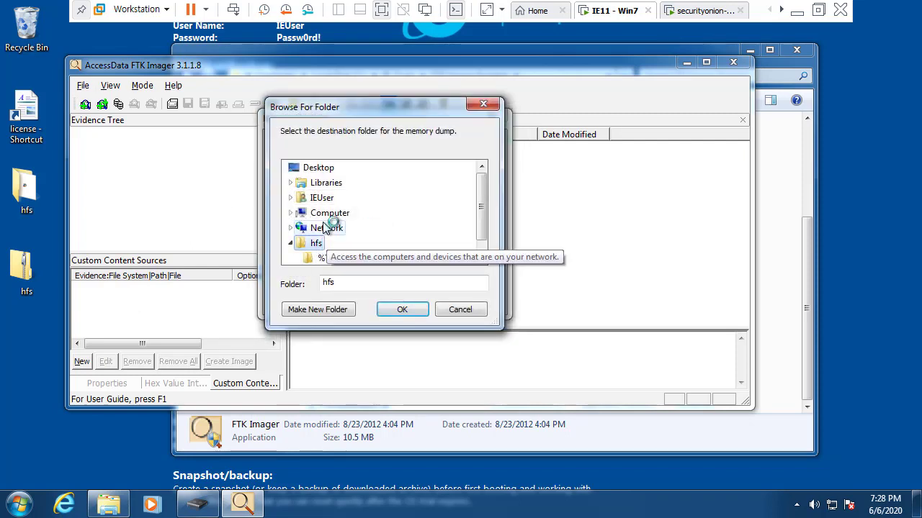
left_click(331, 211)
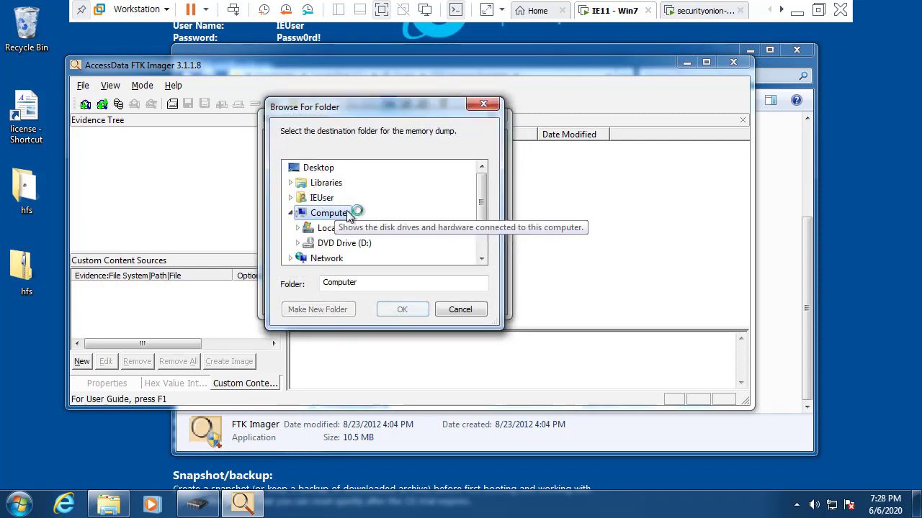
left_click(334, 243)
left_click(549, 252)
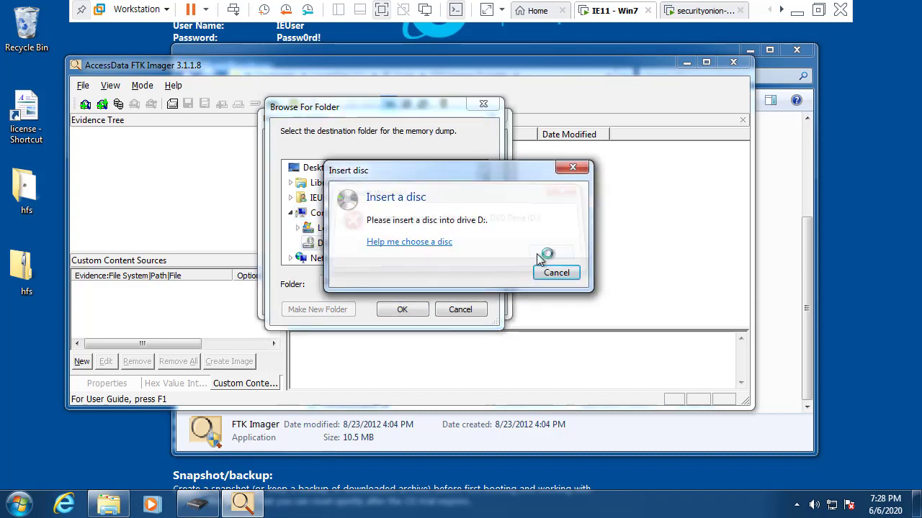
left_click(362, 231)
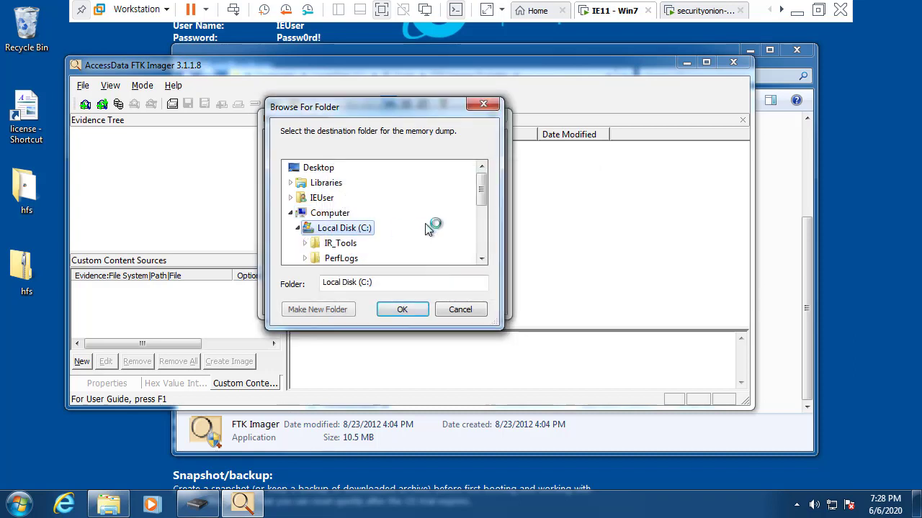
left_click(416, 310)
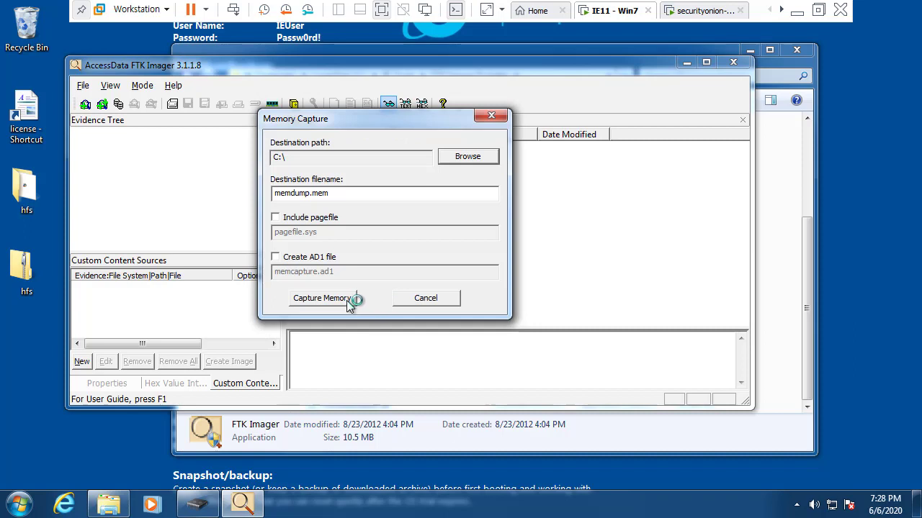
Step: Capture the memory to C:\memdump.mem, dismiss the progress window when it finishes and close FTK Imager
left_click(346, 300)
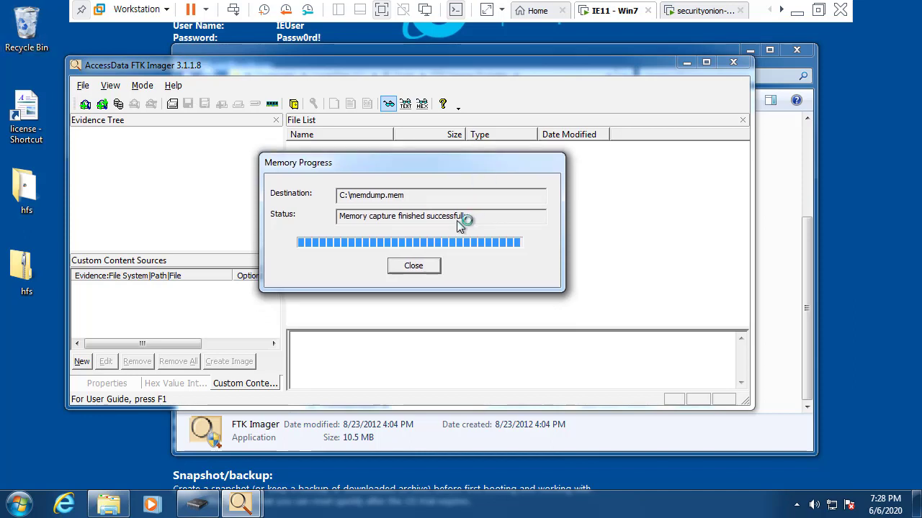
left_click(433, 268)
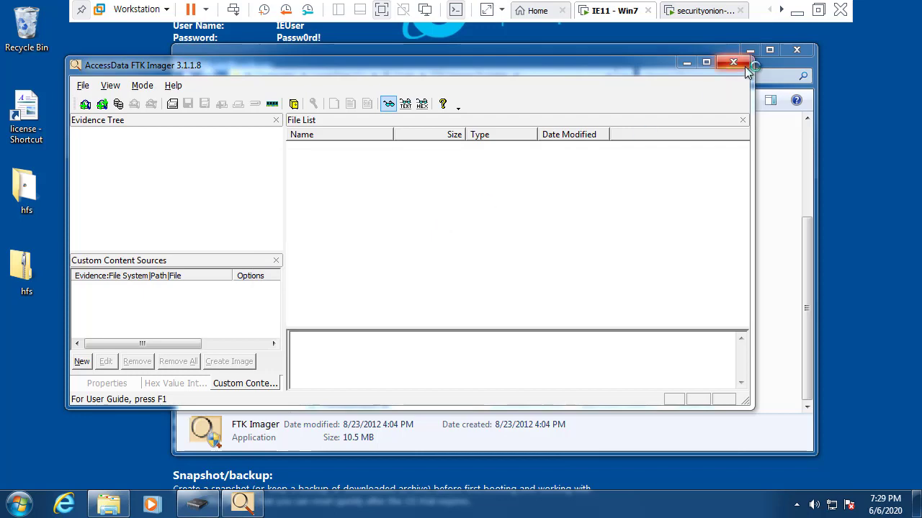
left_click(746, 65)
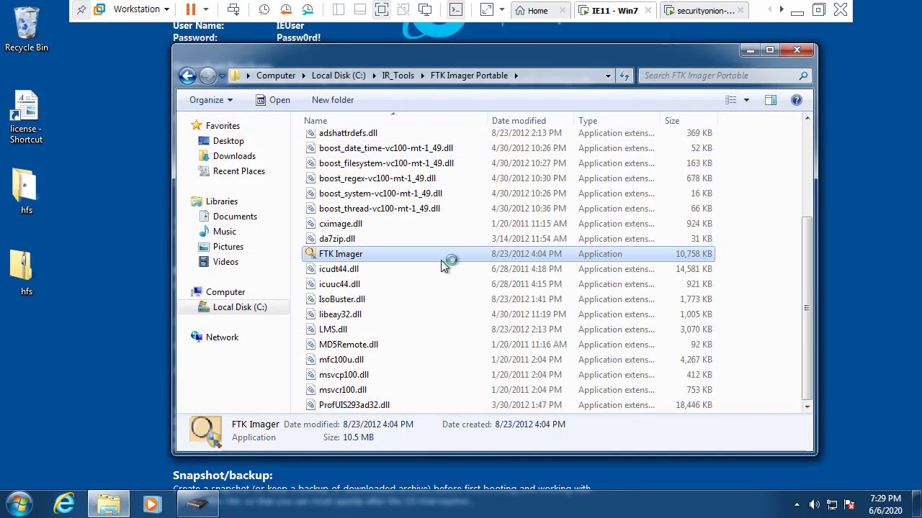
Step: Return to the IR_Tools folder and open its SysinternalsSuite subfolder
left_click(391, 219)
scroll(391, 228, "up", 2)
scroll(396, 225, "up", 2)
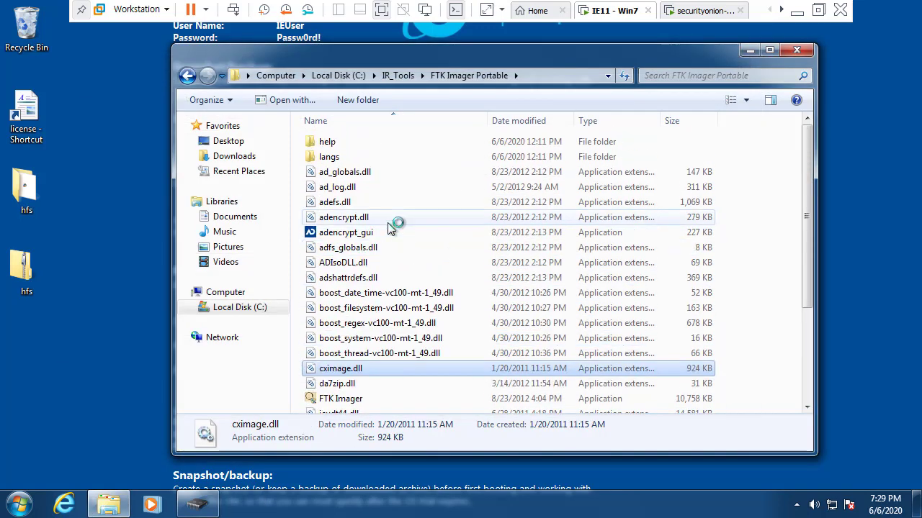
scroll(396, 225, "down", 3)
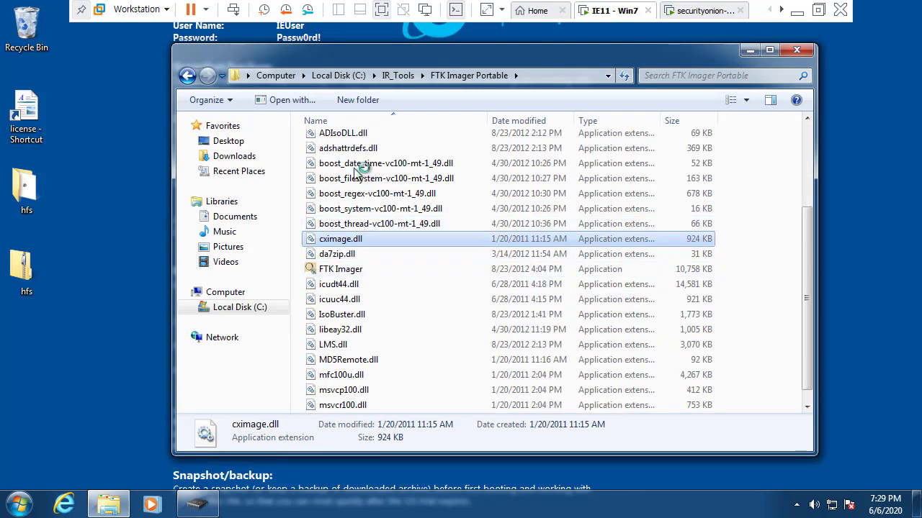
left_click(397, 75)
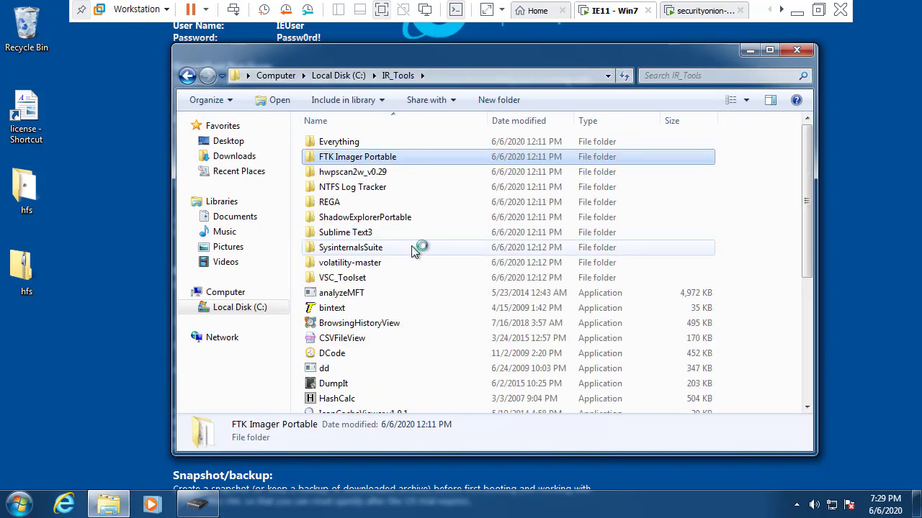
scroll(414, 249, "down", 2)
left_click(345, 283)
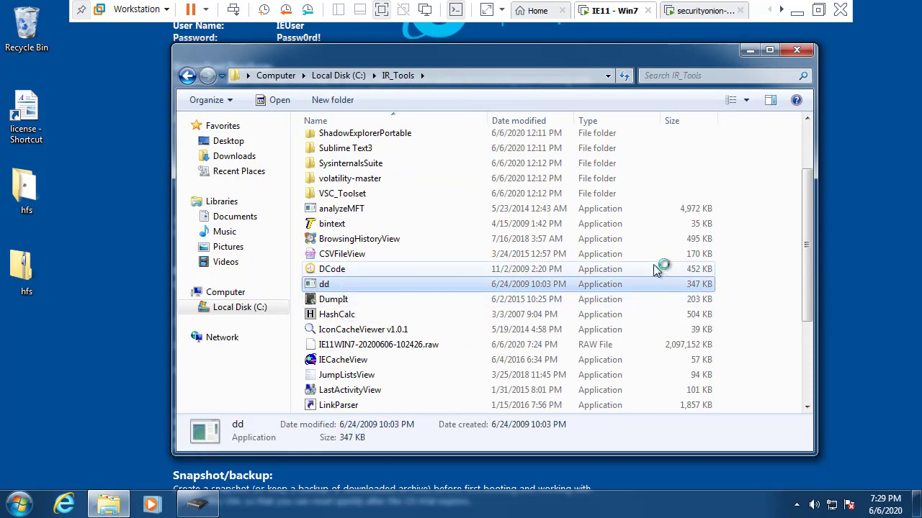
left_click(781, 264)
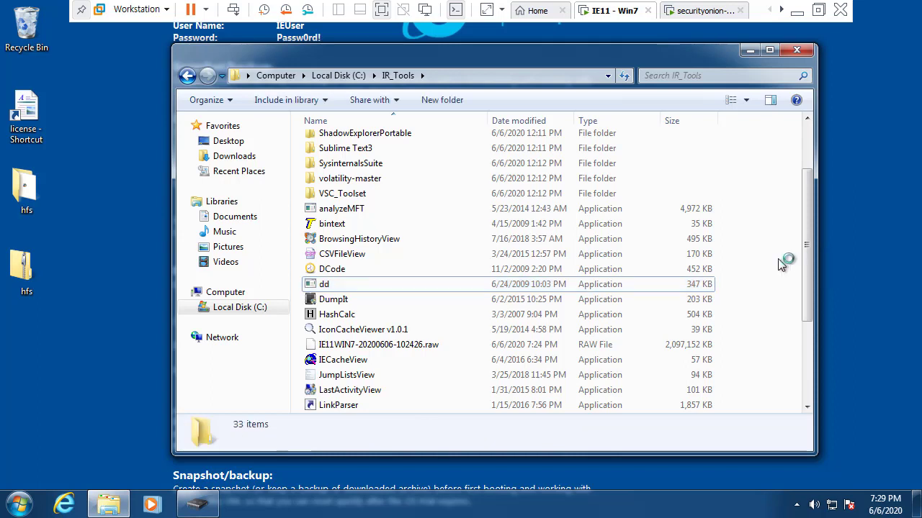
scroll(777, 262, "up", 1)
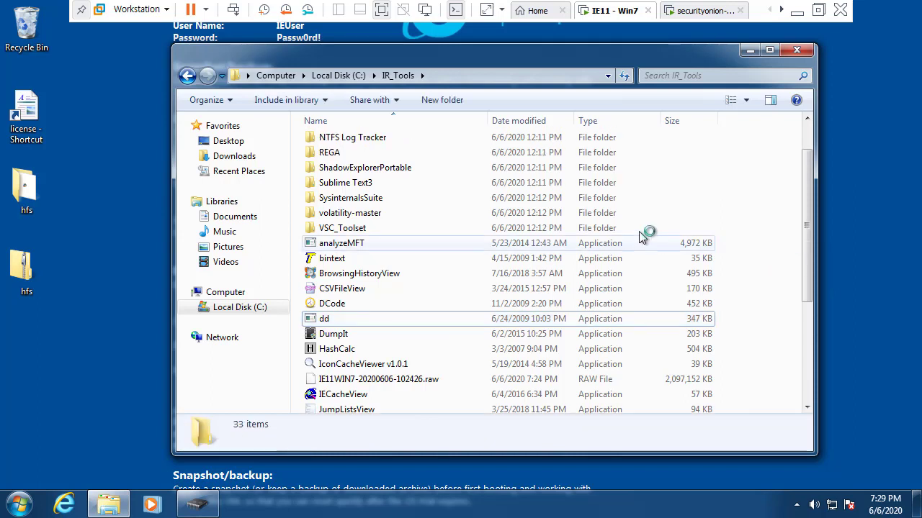
double_click(461, 198)
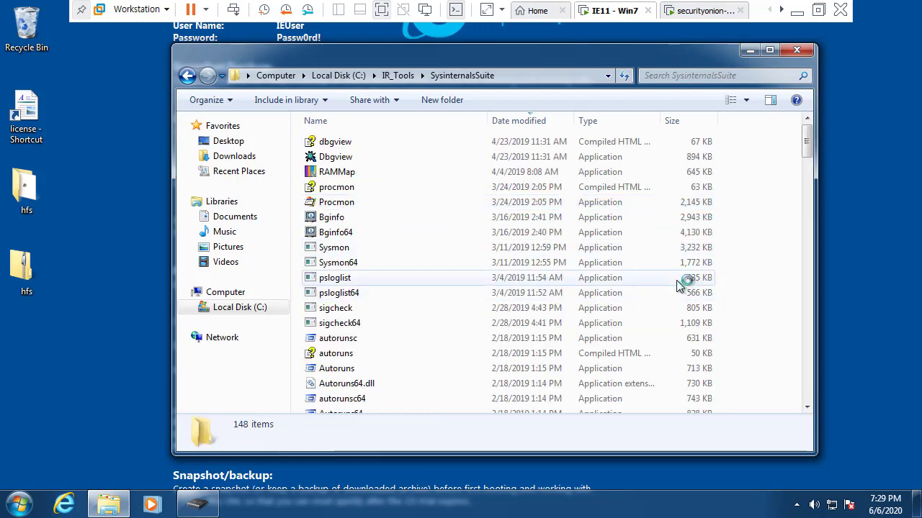
Step: Sort the SysinternalsSuite files by name and locate the procexp application
key("p")
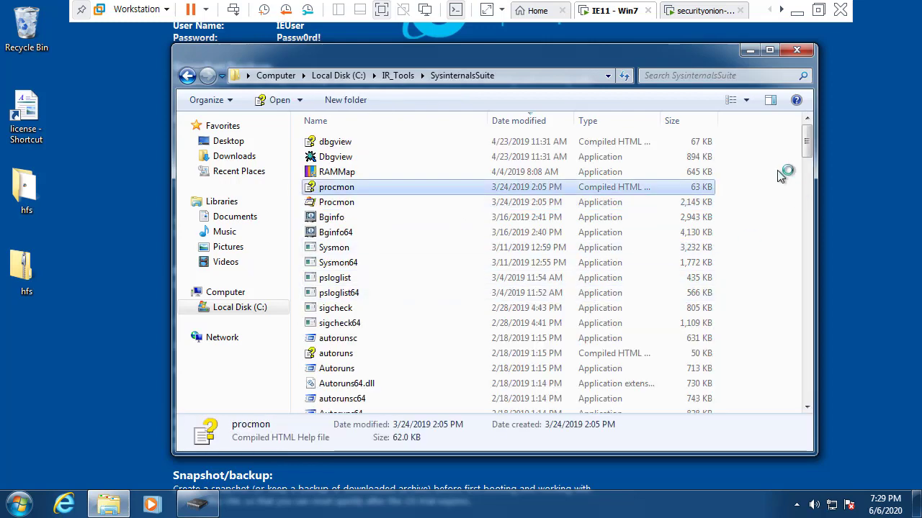
left_click_drag(806, 143, 804, 349)
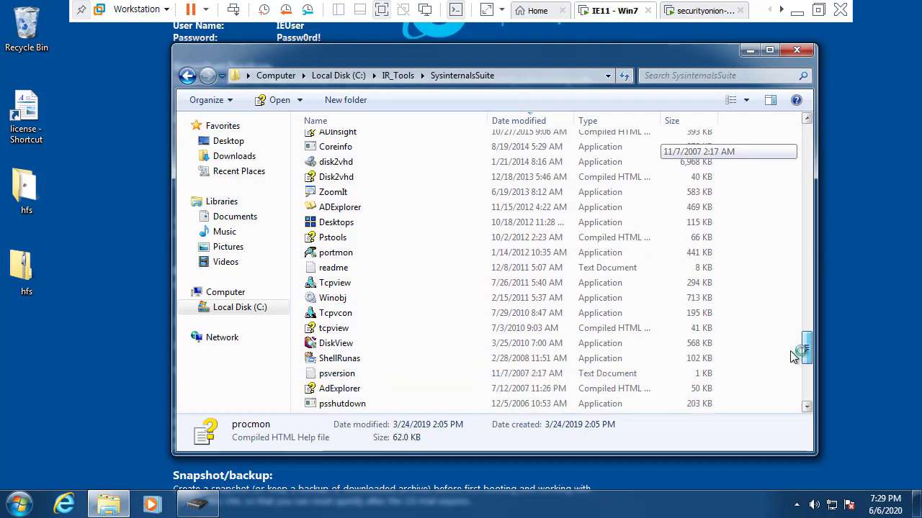
left_click(436, 237)
scroll(720, 216, "up", 7)
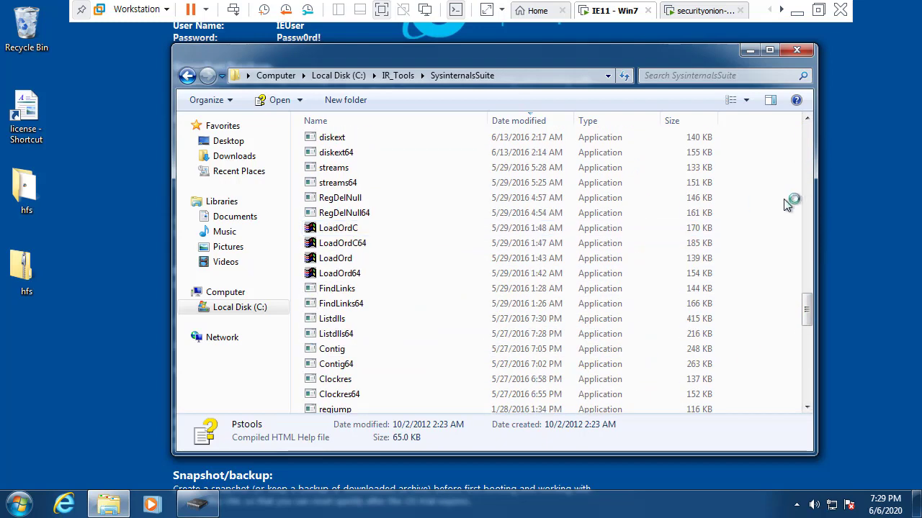
left_click(785, 180)
type("pro")
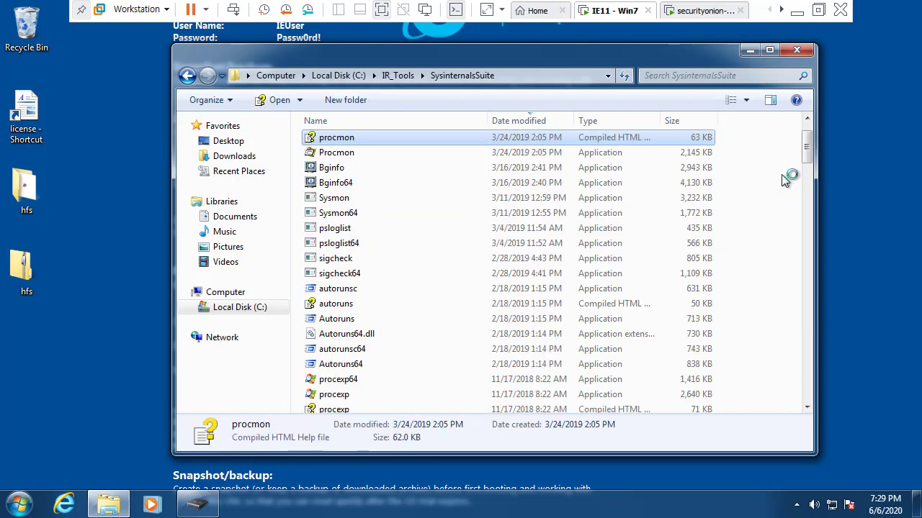
scroll(539, 196, "up", 1)
left_click(391, 122)
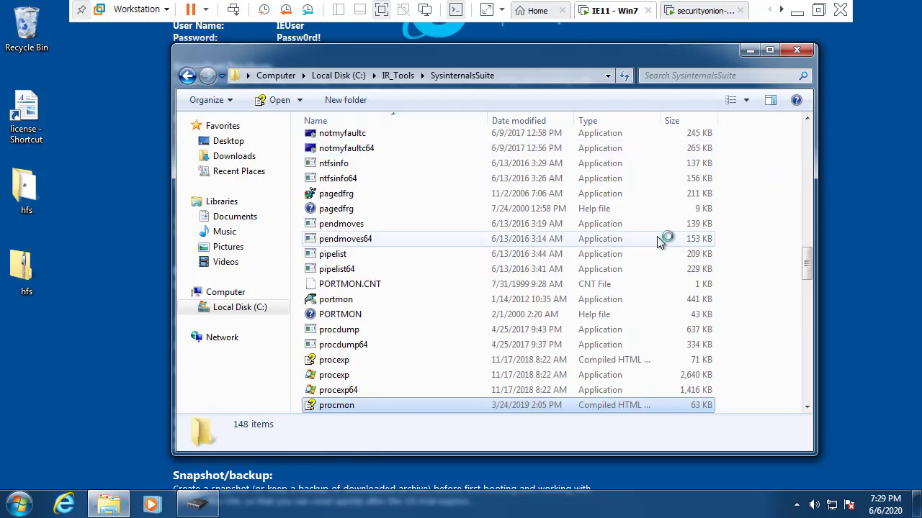
scroll(787, 238, "down", 3)
Step: Run the procexp application as administrator and select the first conhost.exe process under csrss.exe
left_click(342, 241)
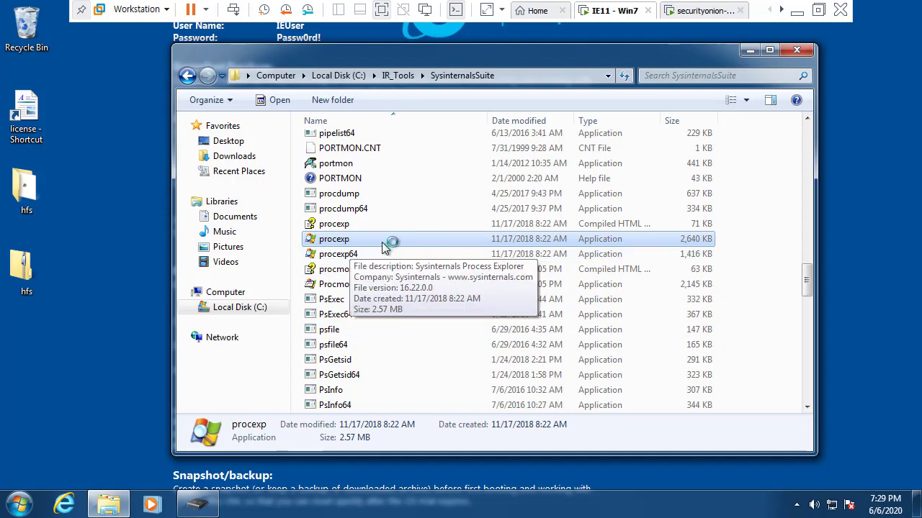
right_click(383, 247)
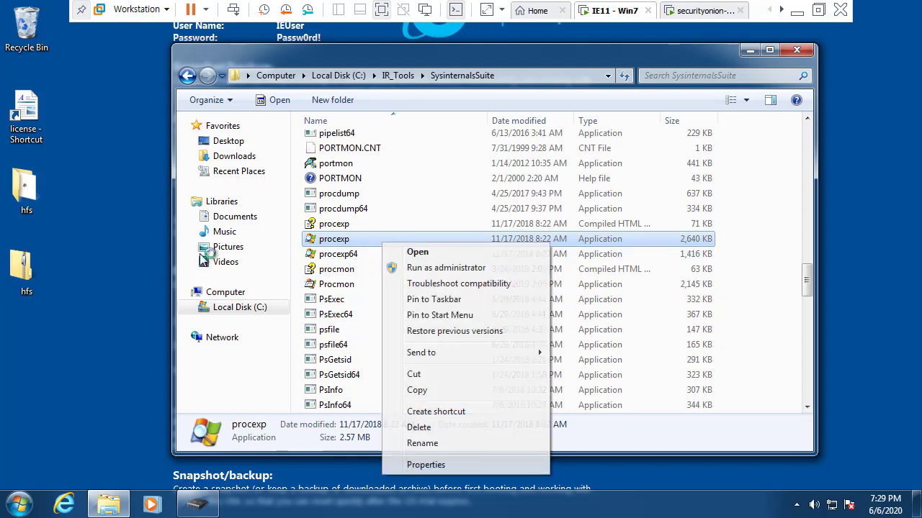
left_click(432, 268)
left_click(555, 292)
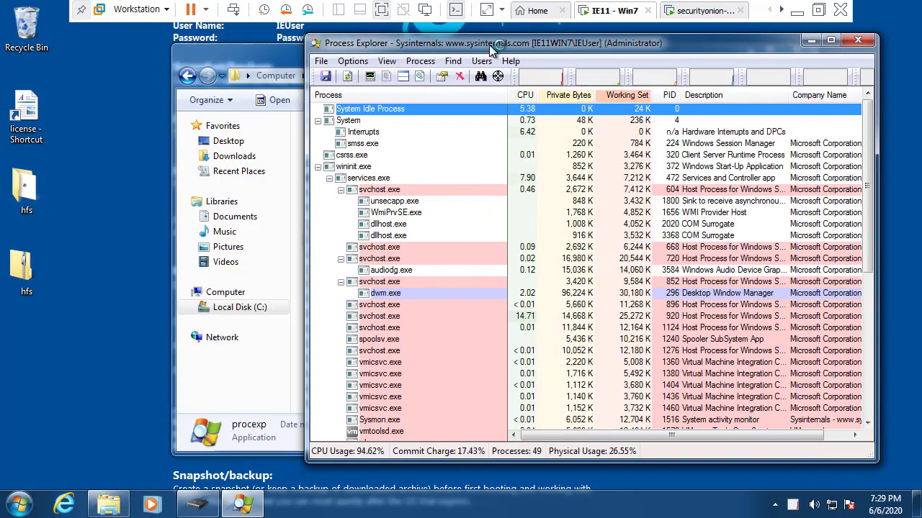
scroll(428, 263, "down", 8)
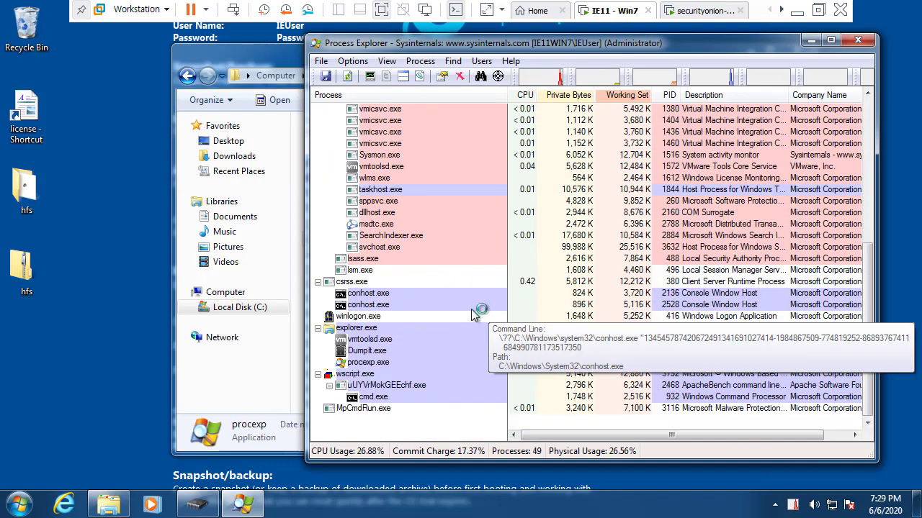
left_click(473, 295)
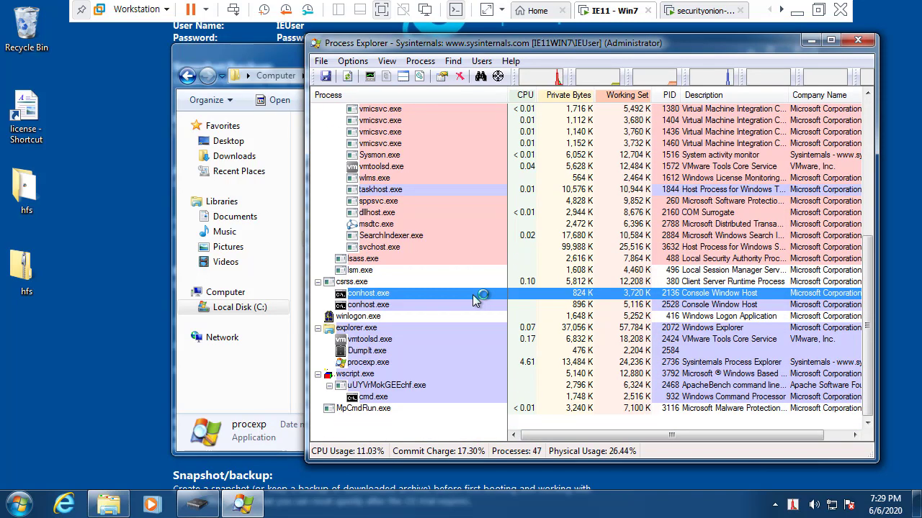
Step: Open Notepad and set its font size to 18
key("super+r")
key("Return")
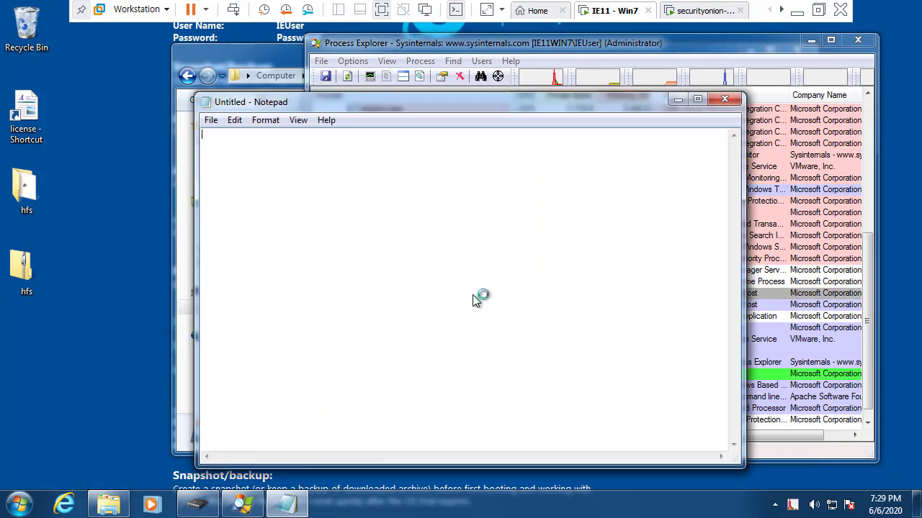
left_click(267, 120)
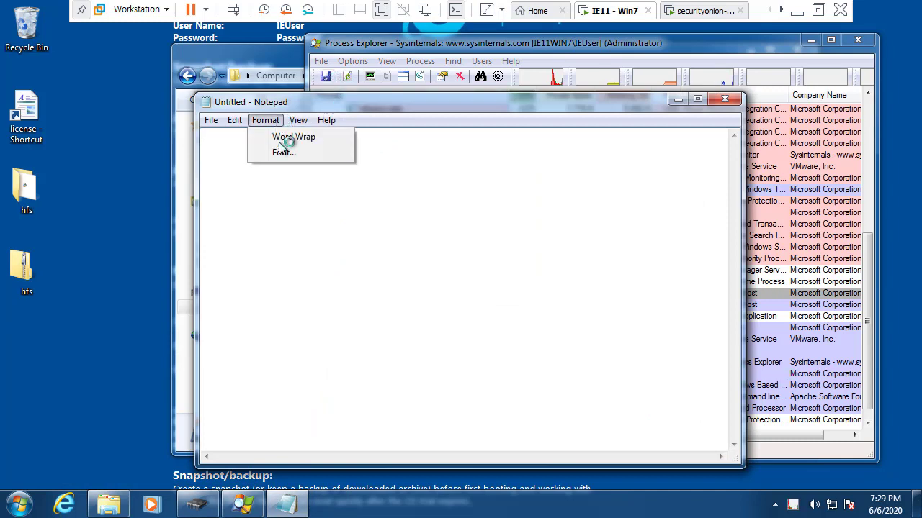
left_click(284, 152)
left_click(479, 266)
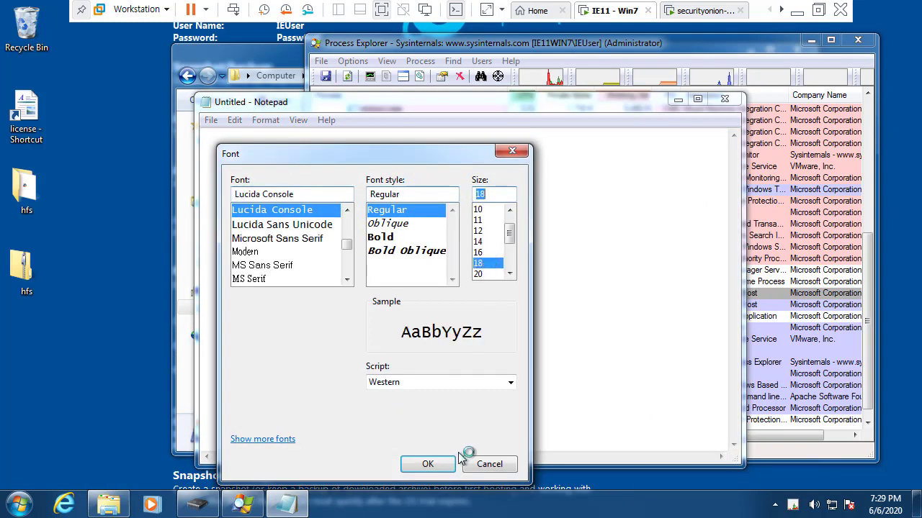
left_click(437, 461)
Step: Arrange the Notepad and Process Explorer windows side by side, keeping the process names uncovered
left_click_drag(339, 107, 600, 190)
left_click_drag(548, 44, 283, 30)
left_click(691, 323)
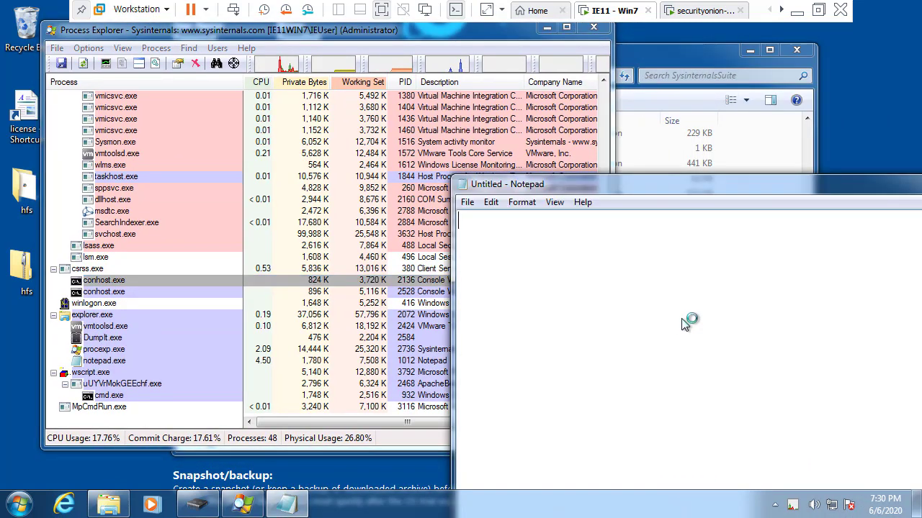
left_click_drag(569, 186, 499, 132)
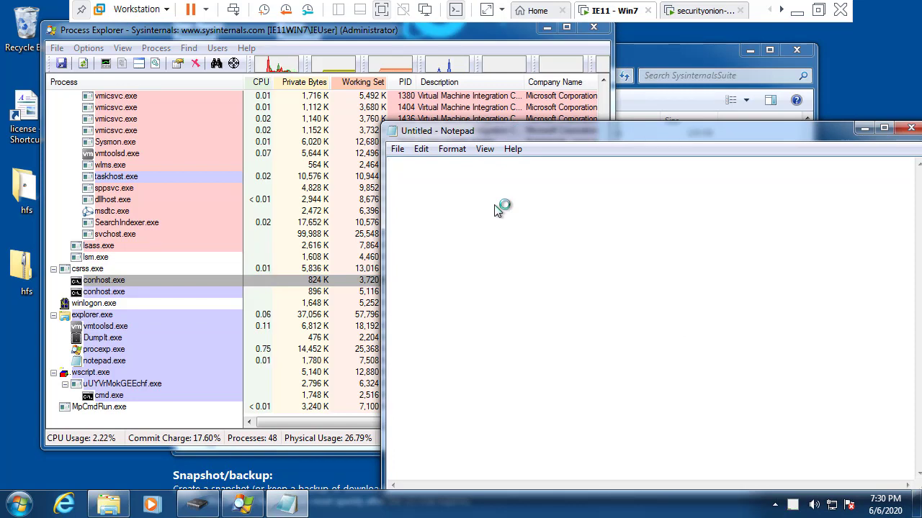
Step: Enter the lines boantest and boanproject in Notepad, followed by a blank line and a sample phone number
type("oante")
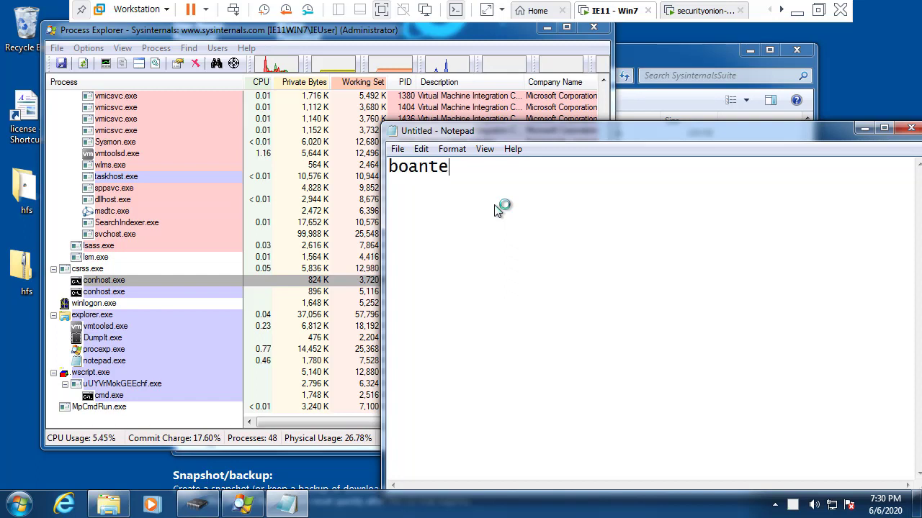
type("st ")
type("boanprojec")
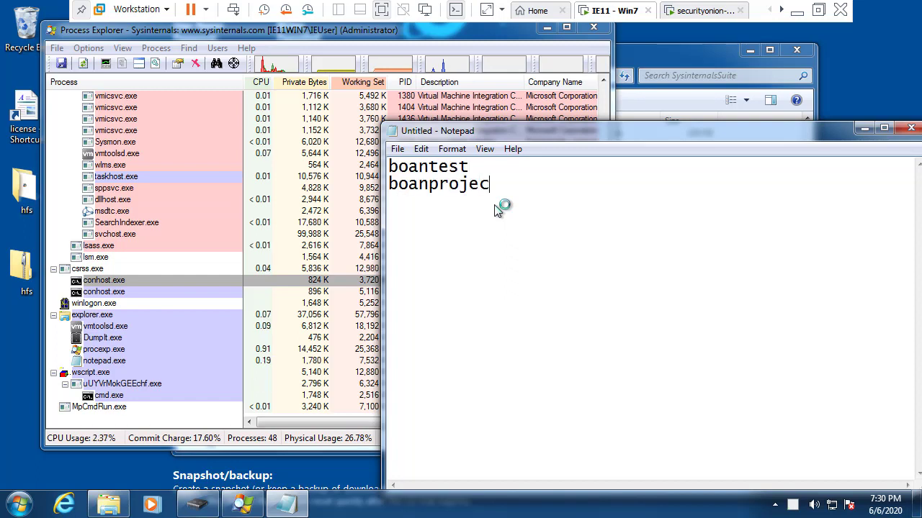
type("t")
key("Return")
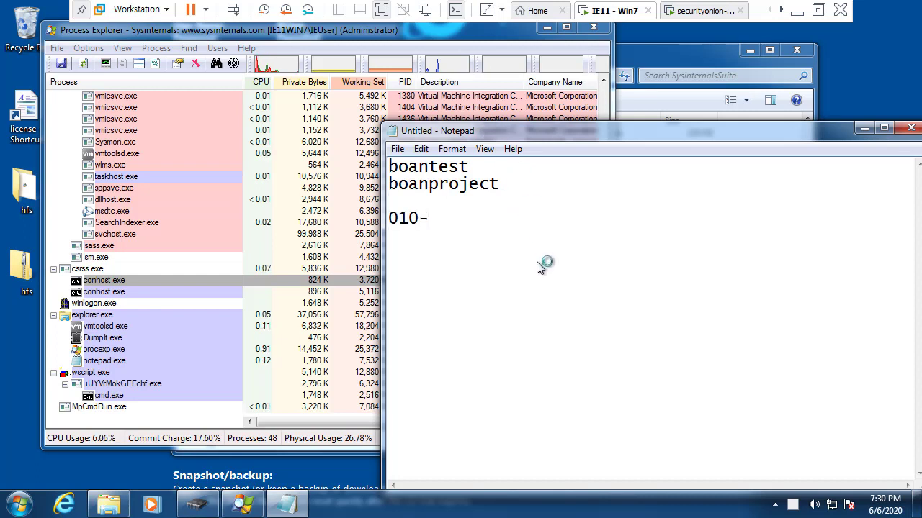
type("0-000")
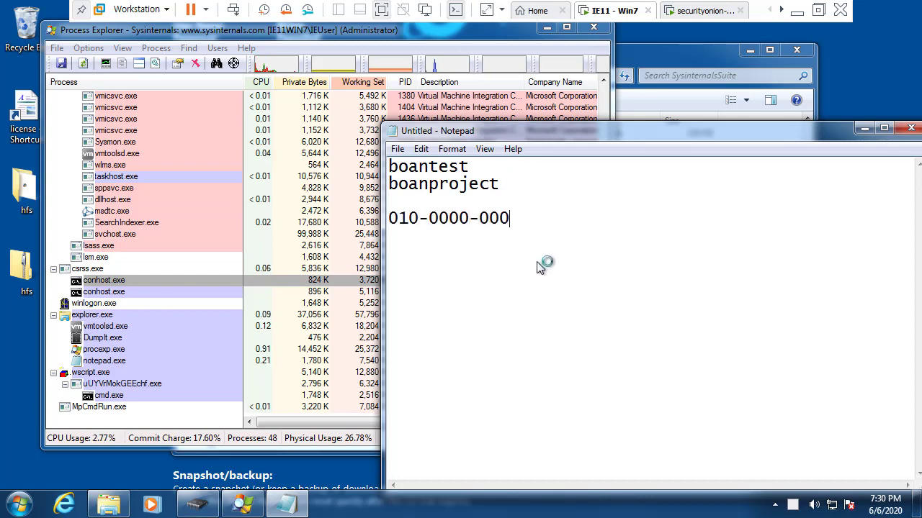
type("0")
key("Return")
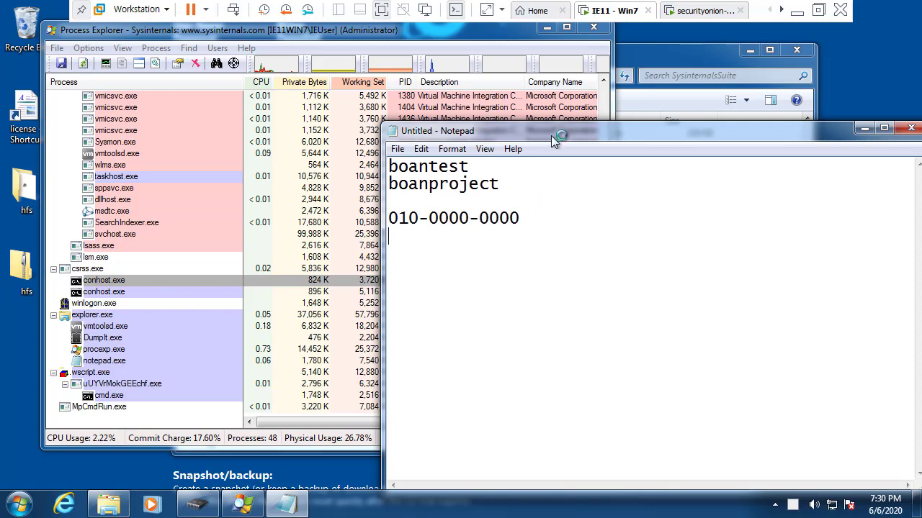
Step: Shift the Notepad window up beside the process list and save the note to the Desktop as test
left_click_drag(551, 132, 489, 88)
key("ctrl+s")
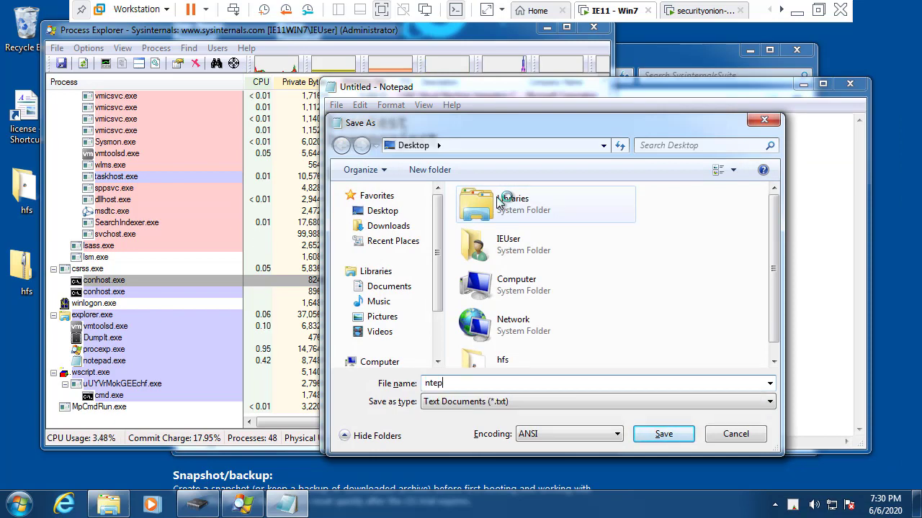
key("BackSpace")
key("BackSpace")
key("BackSpace")
key("BackSpace")
key("Return")
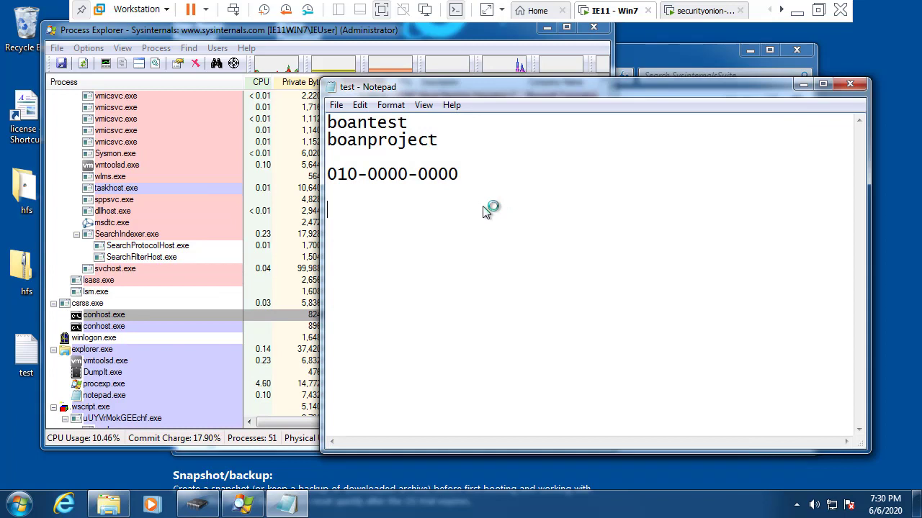
Step: Add a sample e-mail address below the phone number and move the Notepad window off the process list's memory columns
type("a@a.a")
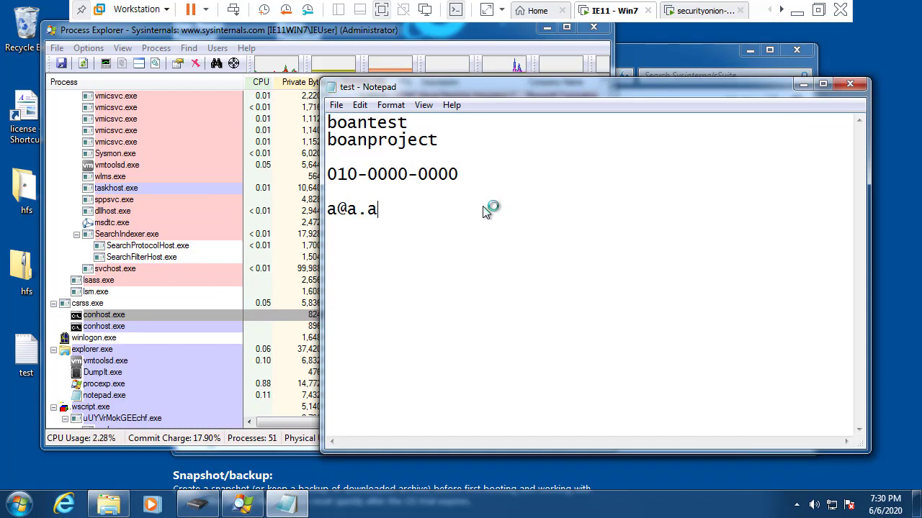
type("om")
key("Return")
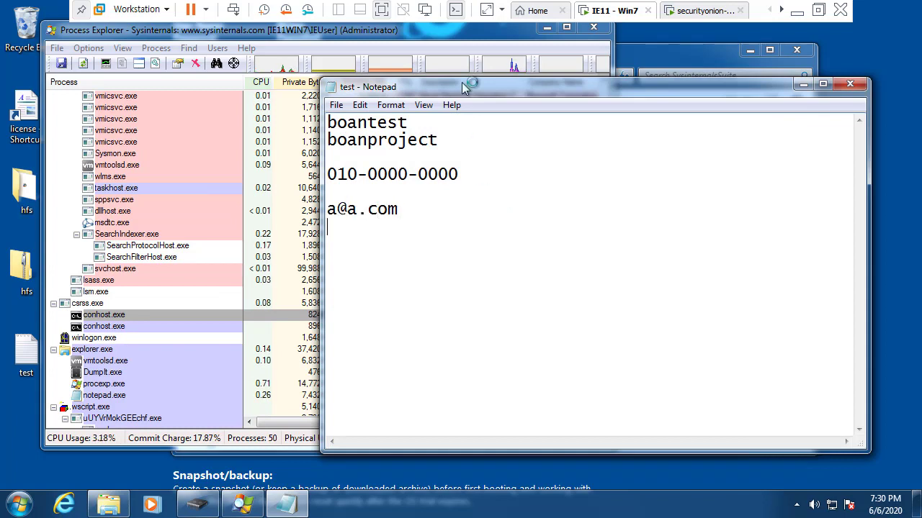
left_click_drag(459, 91, 502, 95)
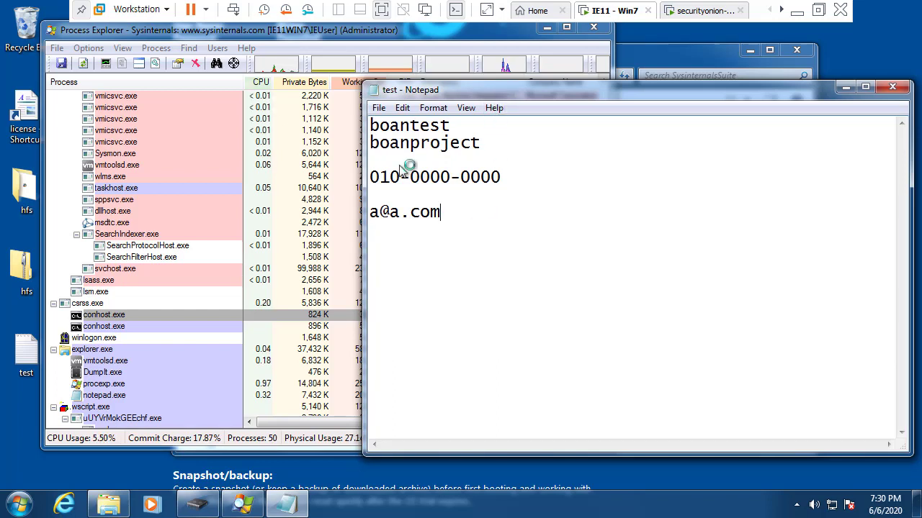
key("ctrl+a")
left_click(490, 216)
key("ctrl+a")
left_click_drag(501, 180, 450, 184)
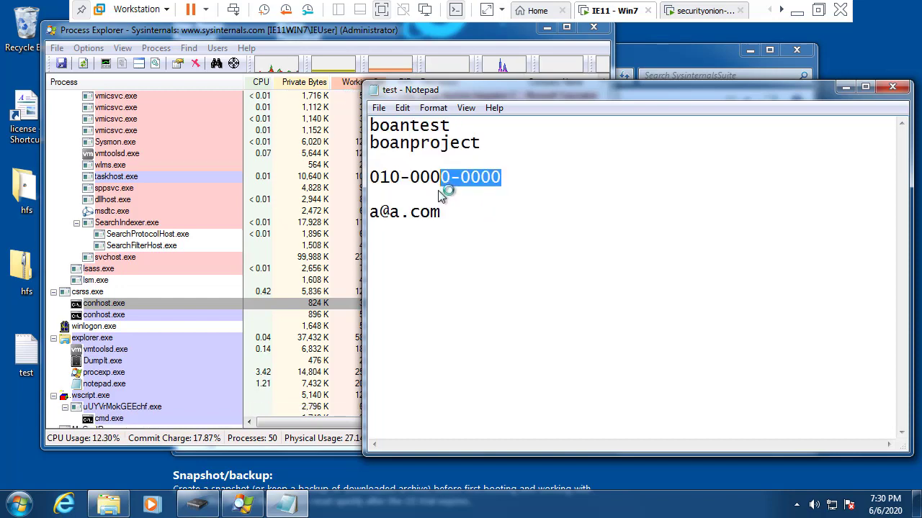
left_click(453, 205)
key("ctrl+a")
left_click(468, 193)
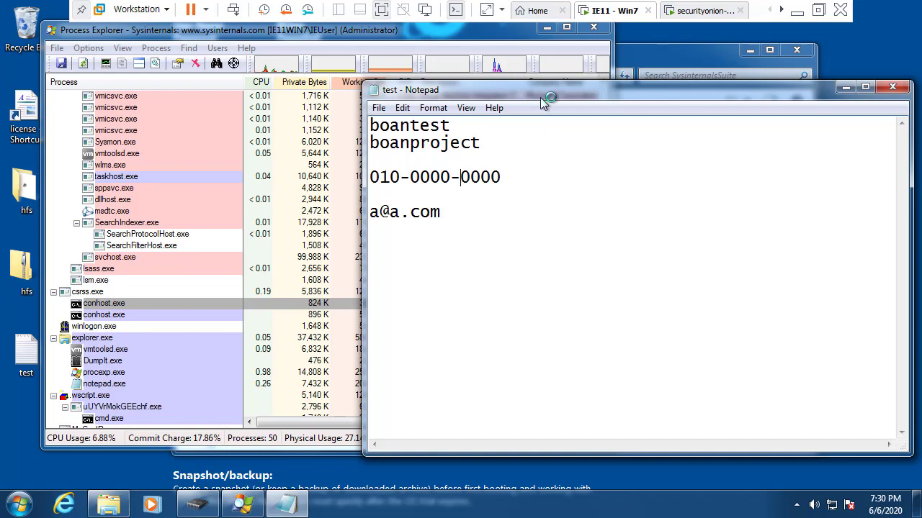
Step: Bring Process Explorer in front of Notepad and move its window toward the middle of the desktop
left_click(313, 32)
left_click_drag(363, 40, 442, 41)
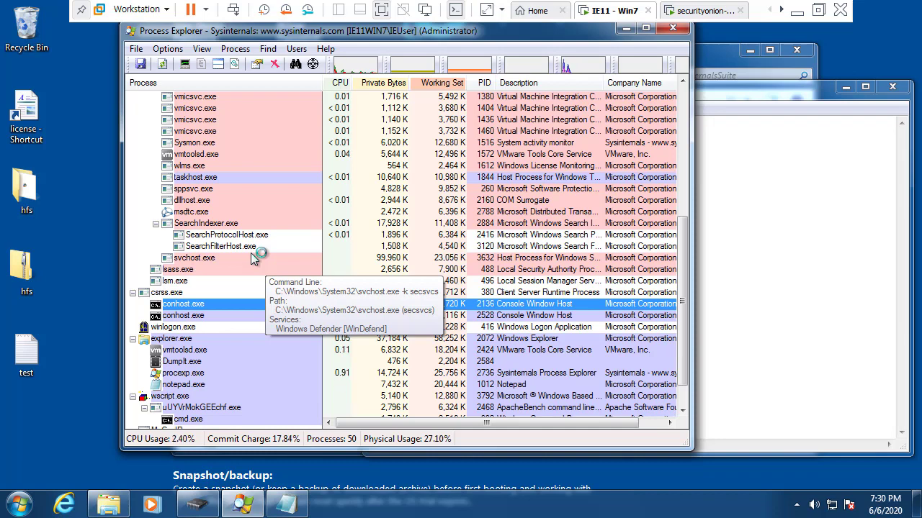
Step: Start creating a full dump of the notepad.exe process in Process Explorer
scroll(250, 253, "down", 1)
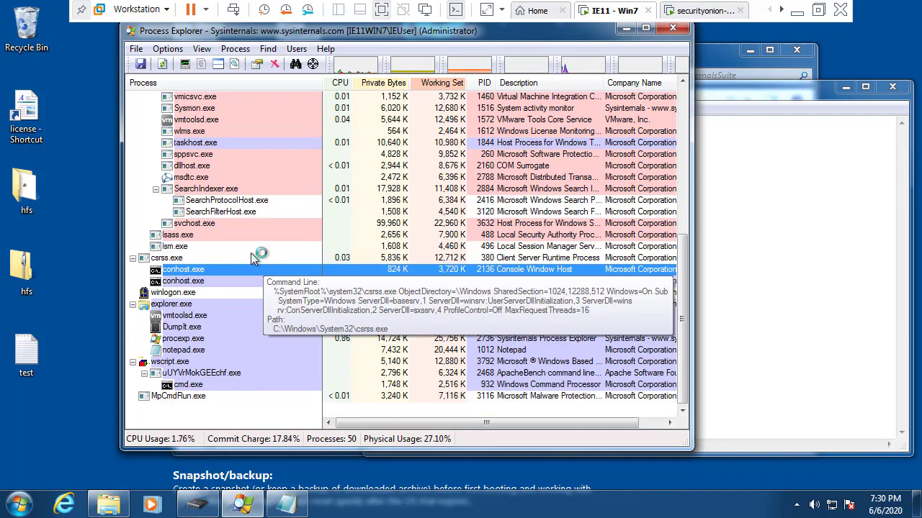
left_click(220, 350)
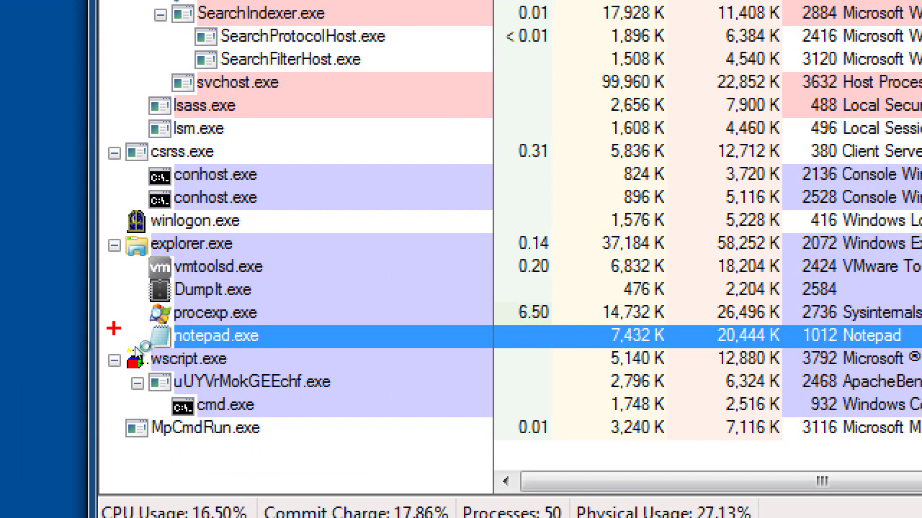
left_click_drag(120, 341, 492, 371)
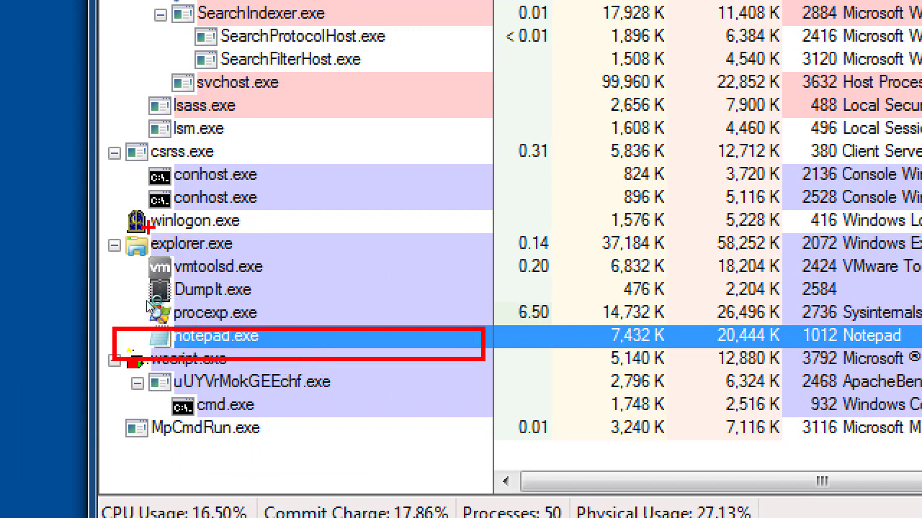
left_click_drag(231, 270, 265, 253)
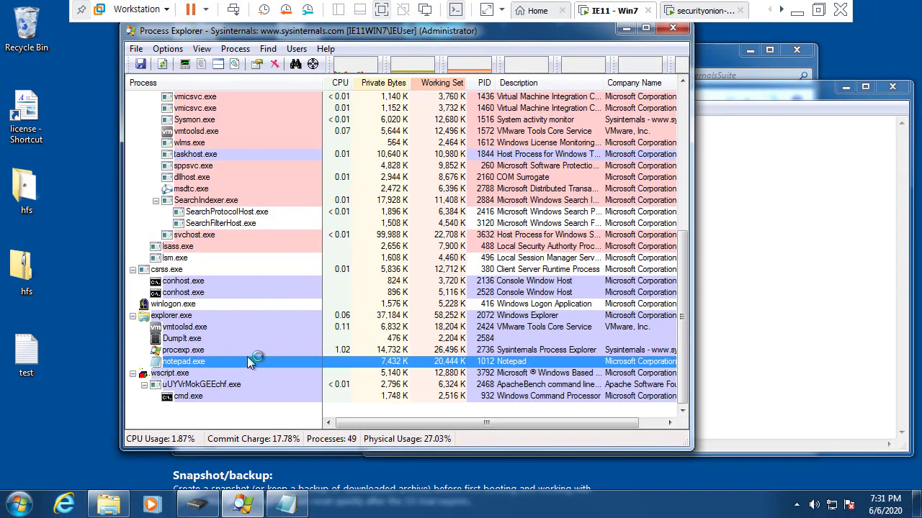
right_click(245, 364)
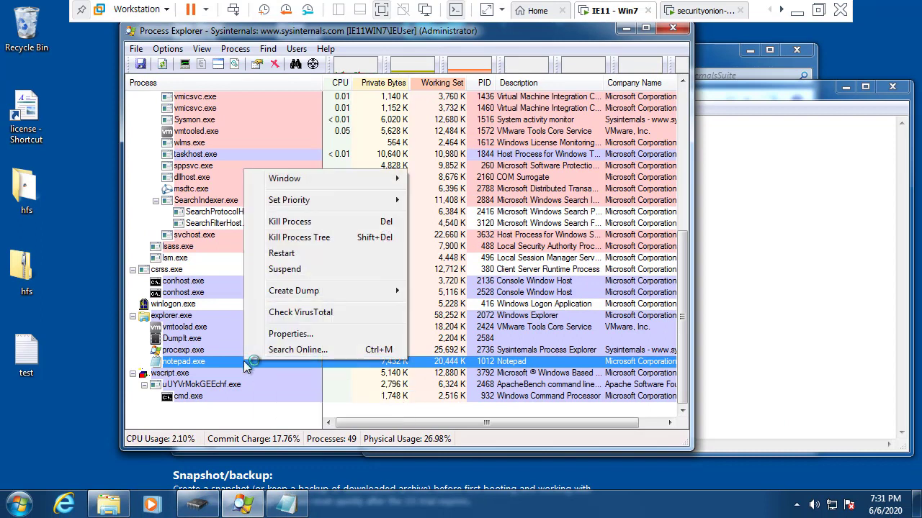
mouse_move(314, 293)
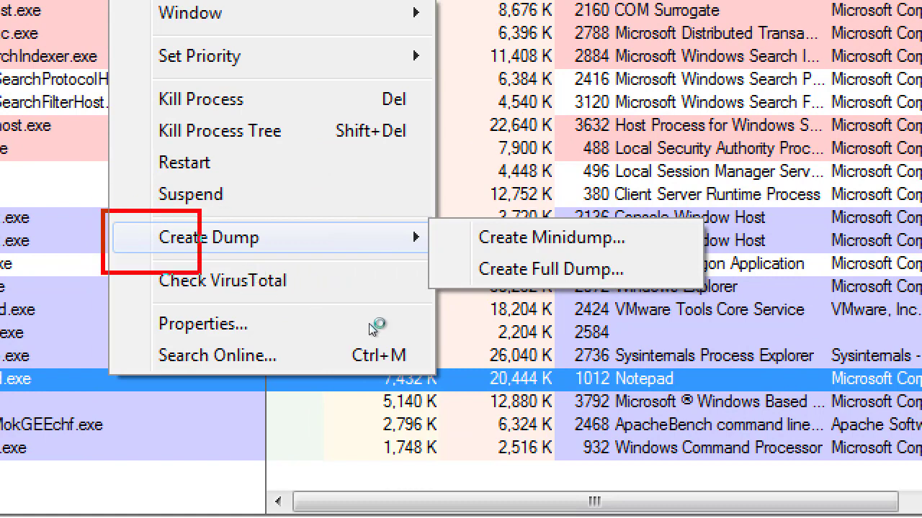
mouse_move(101, 210)
left_mouse_down()
mouse_move(262, 298)
mouse_move(701, 303)
left_mouse_up()
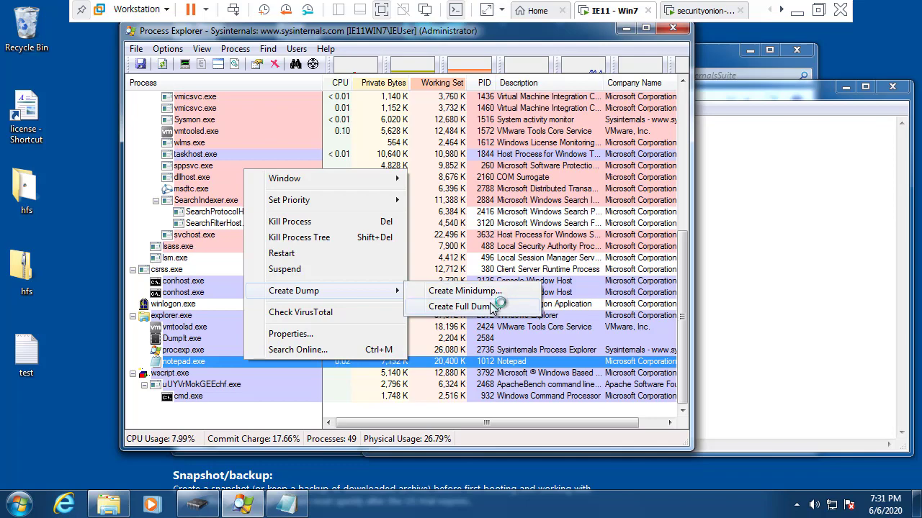
left_click(490, 306)
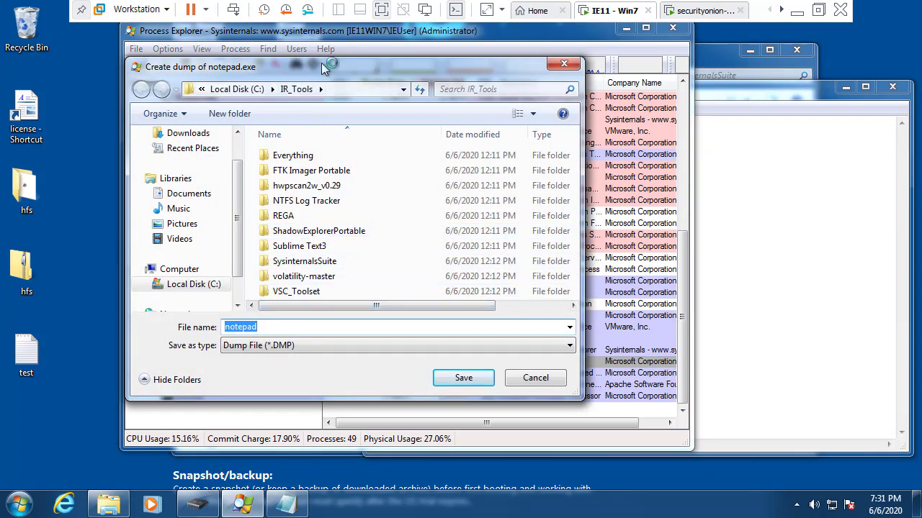
Step: Save the process dump as notepad in the C:\IR_Tools folder, in Dump File (*.DMP) format
left_click_drag(321, 63, 267, 60)
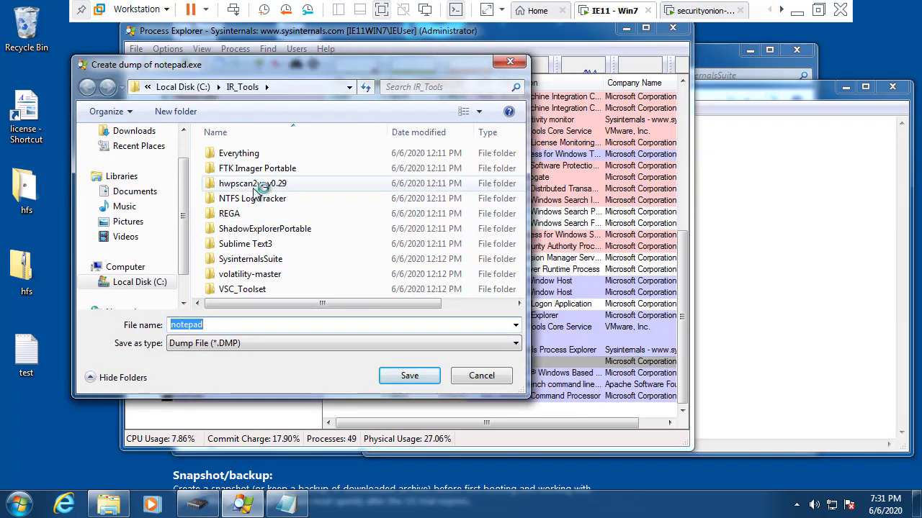
left_click(242, 343)
left_click(241, 343)
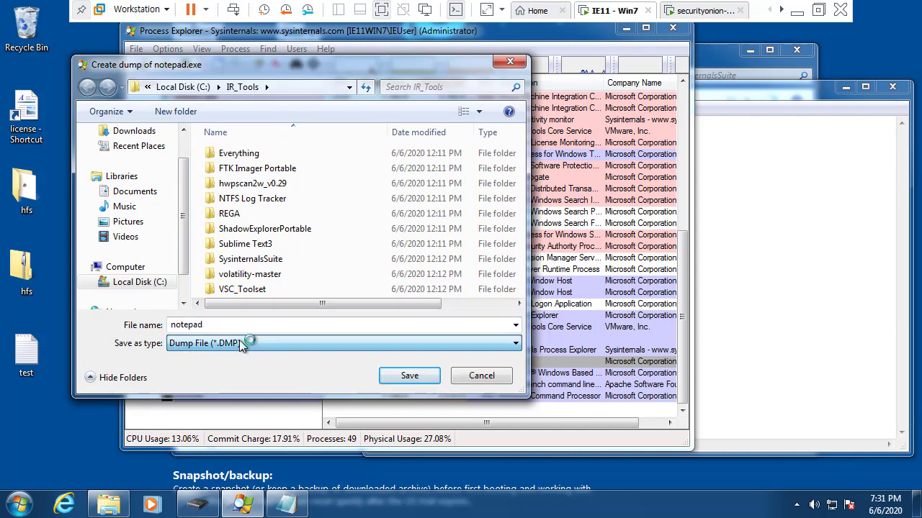
double_click(234, 325)
left_click_drag(273, 64, 290, 54)
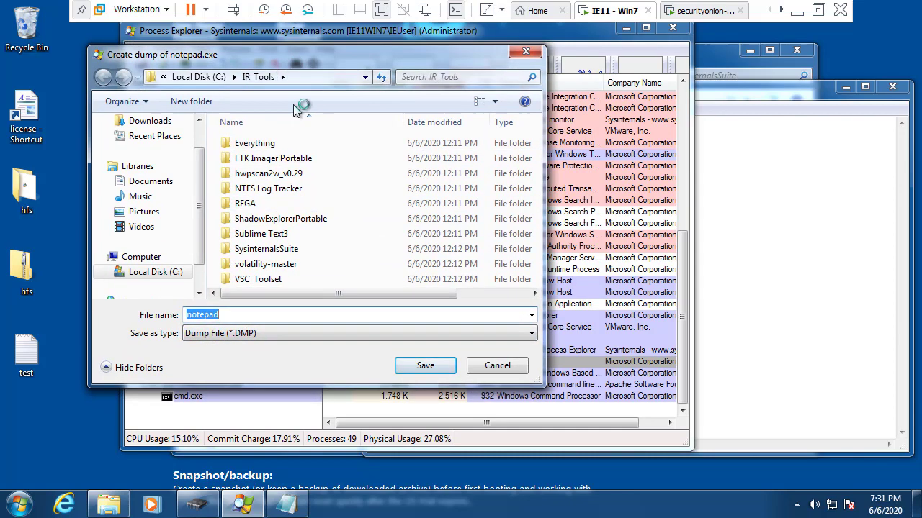
left_click(426, 365)
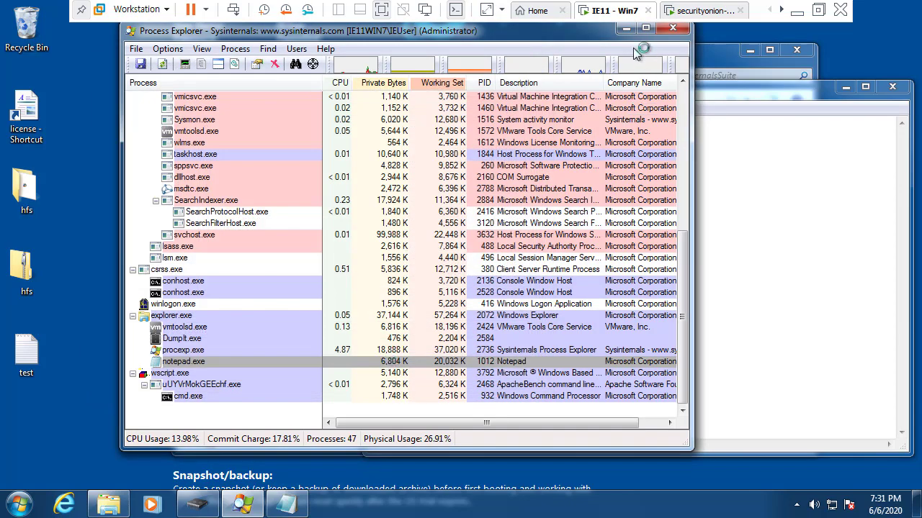
Step: Minimize Process Explorer and locate notepad.dmp in the IR_Tools folder to check its size
left_click(630, 30)
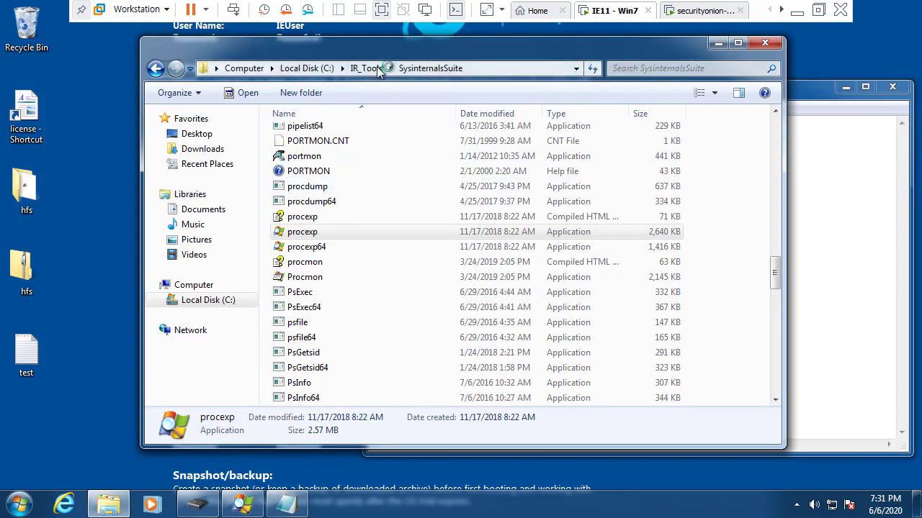
left_click(367, 67)
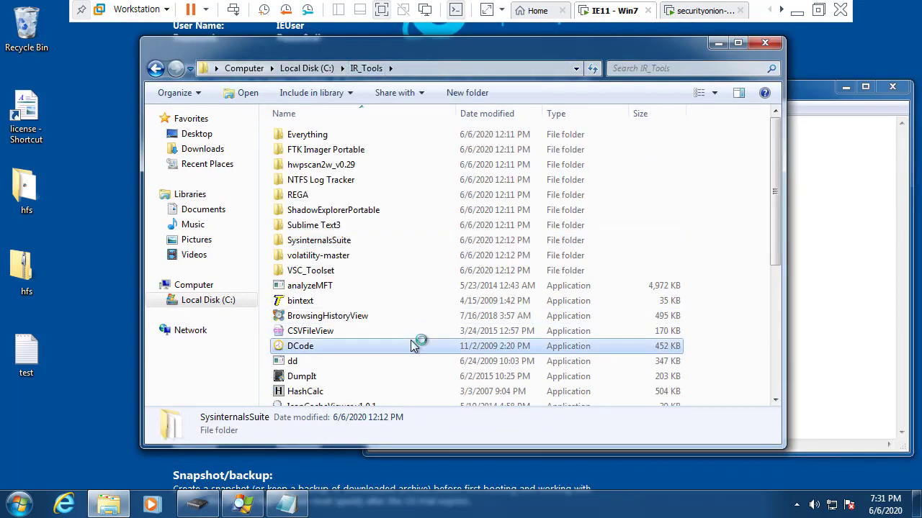
left_click(414, 346)
scroll(414, 339, "down", 3)
key("m")
scroll(416, 328, "down", 3)
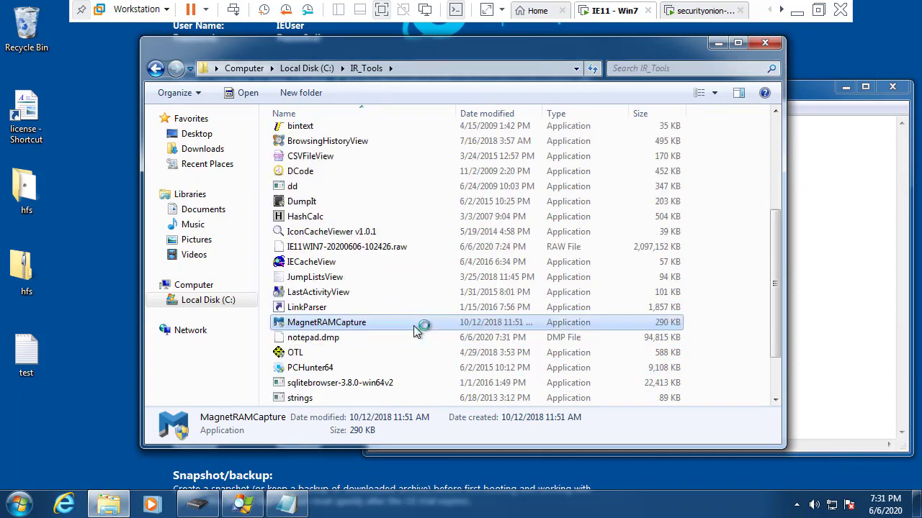
left_click(387, 280)
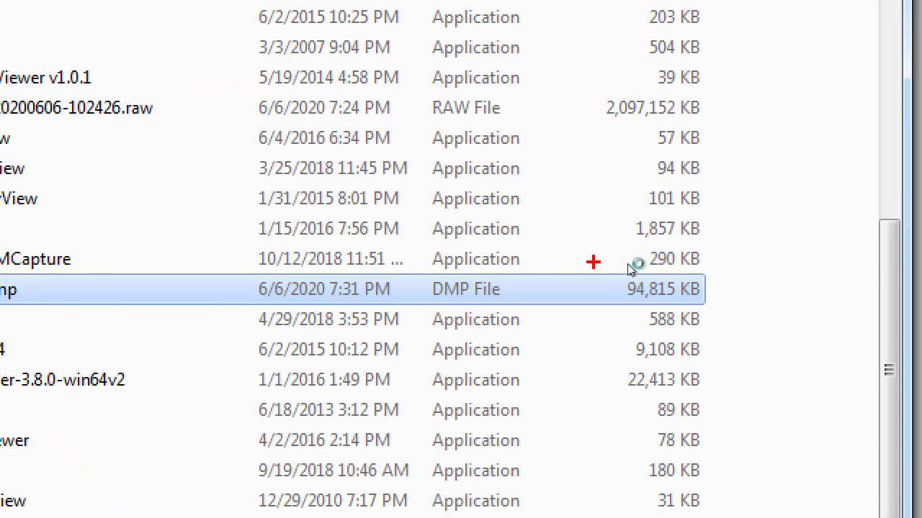
mouse_move(593, 262)
left_mouse_down()
mouse_move(733, 319)
mouse_move(758, 265)
left_mouse_up()
key("Escape")
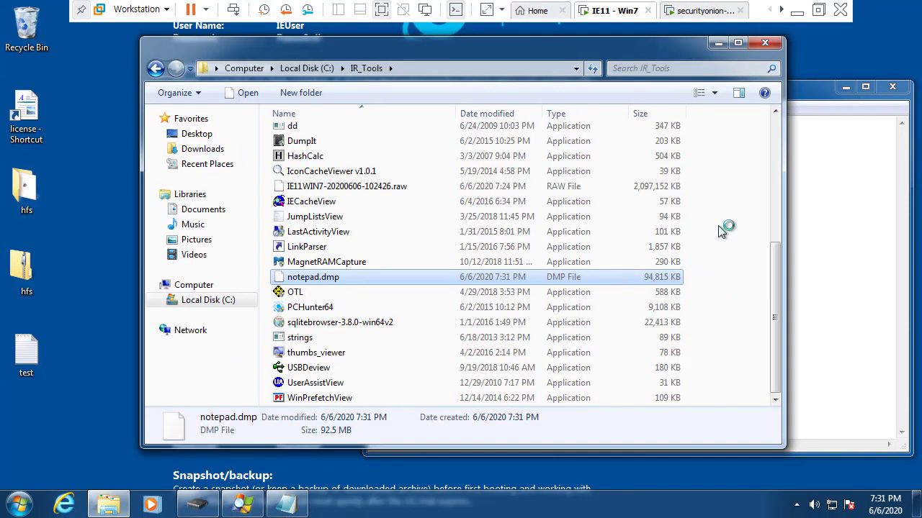
Step: Select the strings program in the IR_Tools folder and close the Notepad window behind it
scroll(722, 229, "up", 1)
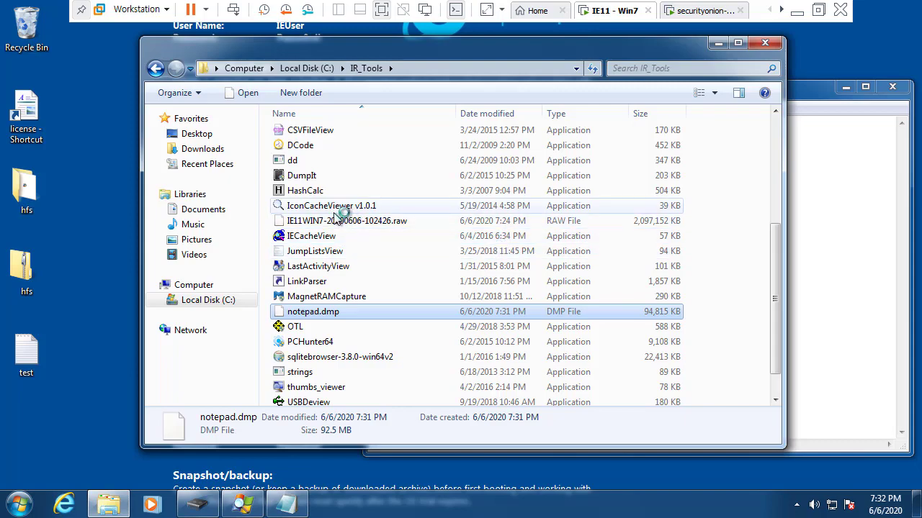
scroll(338, 216, "down", 1)
left_click(303, 337)
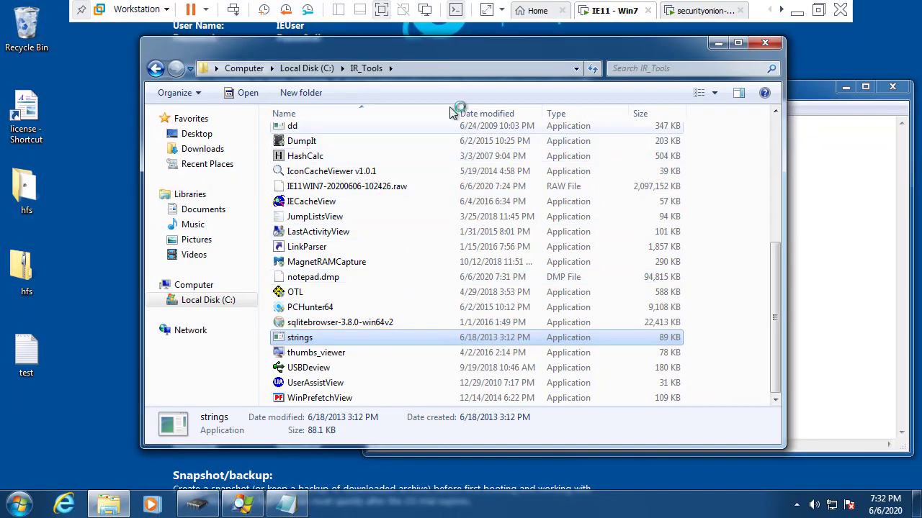
left_click(892, 87)
left_click_drag(527, 50, 580, 54)
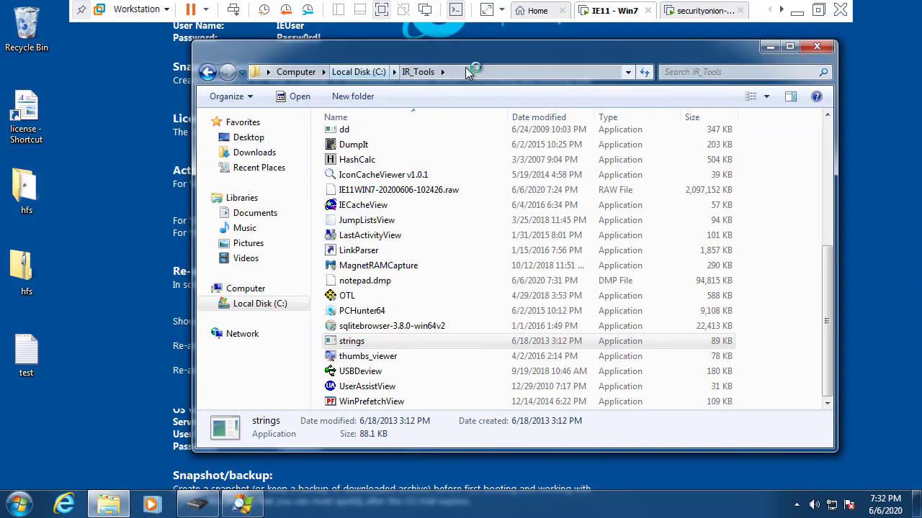
key("super+r")
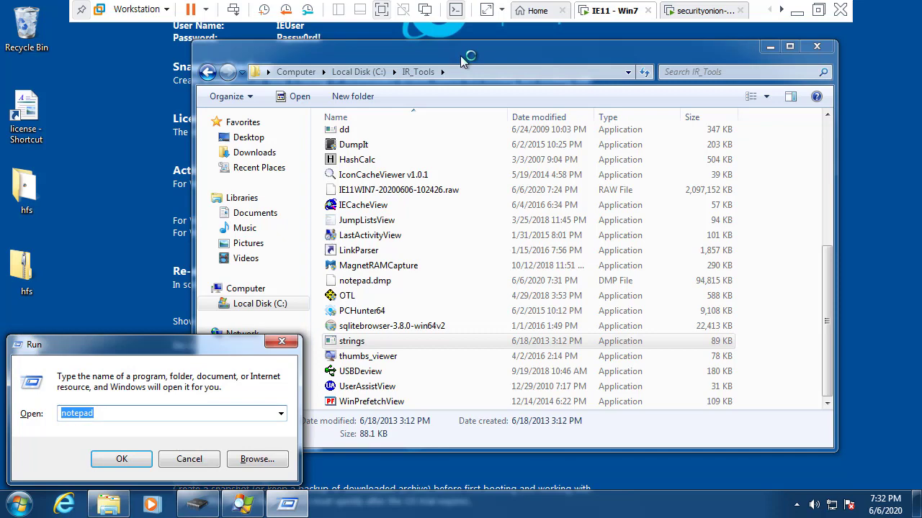
type("cmd")
key("Escape")
Step: Search for cmd and launch the command prompt as administrator
key("super")
type("cmd")
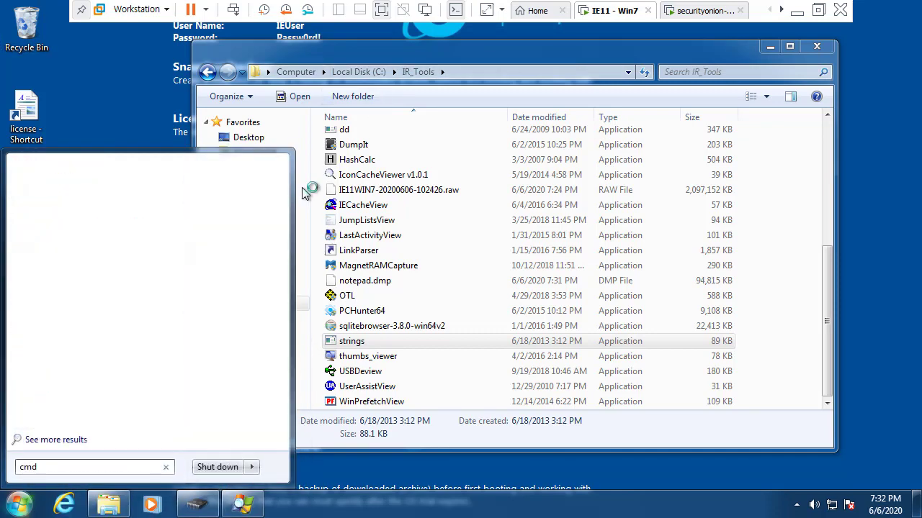
right_click(86, 184)
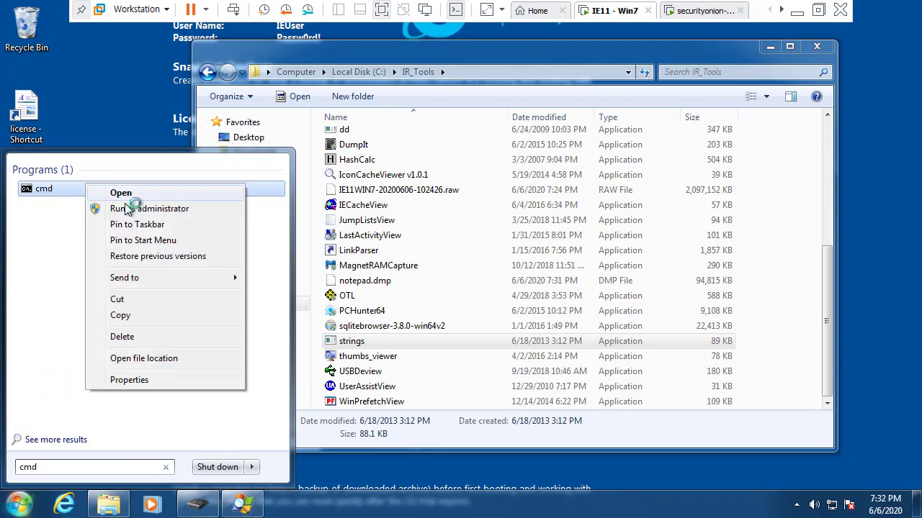
left_click(129, 209)
left_click(243, 303)
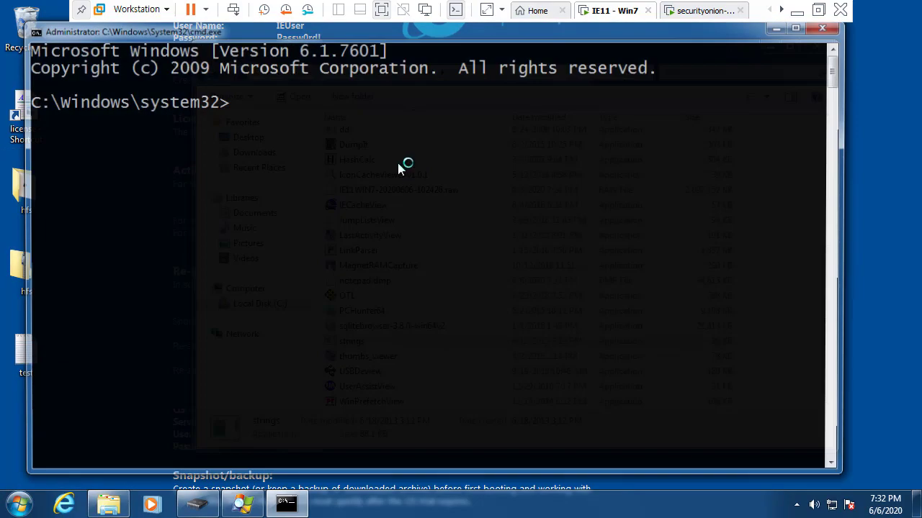
Step: Arrange the command prompt and IR_Tools windows so the folder's file names stay readable beside the console
left_click_drag(335, 29, 514, 207)
left_click_drag(432, 47, 288, 26)
left_click(743, 338)
left_click_drag(612, 209, 730, 143)
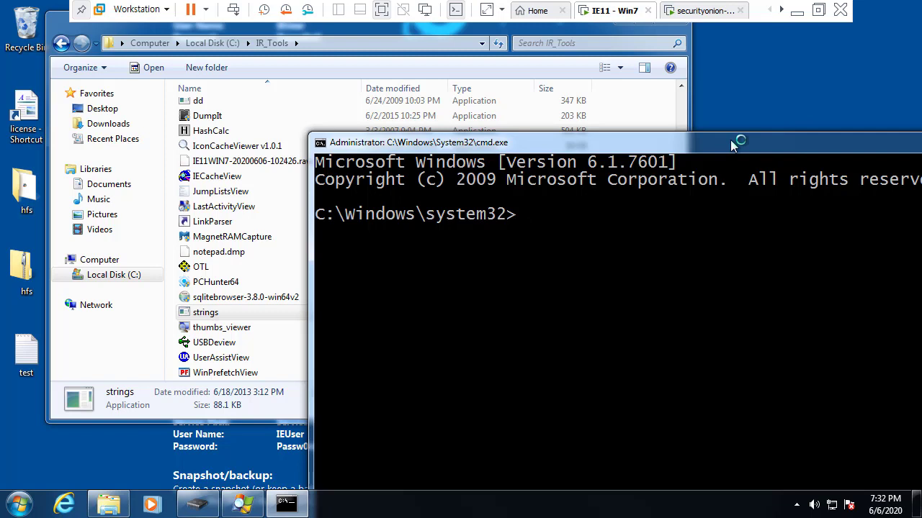
left_click_drag(731, 140, 760, 96)
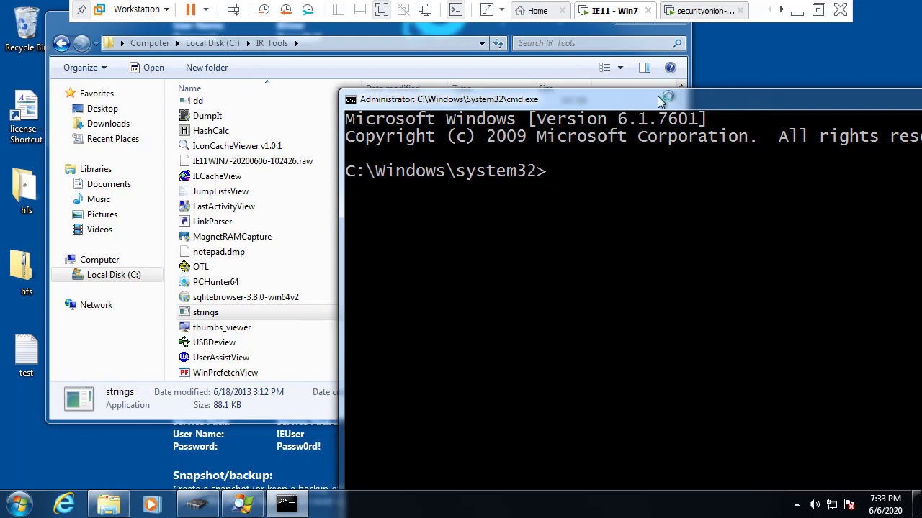
Step: Change the command prompt's working directory to C:\IR_Tools using the path copied from the folder window
left_click(426, 13)
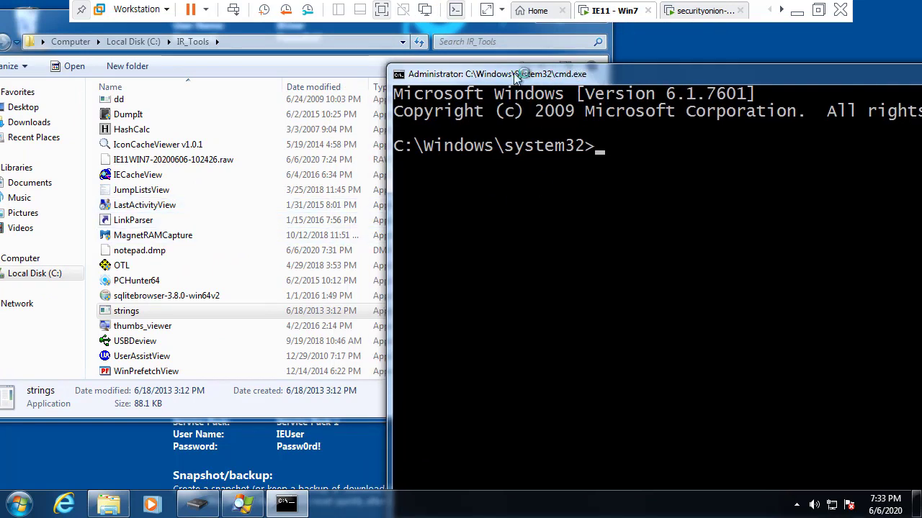
type("cd")
right_click(522, 185)
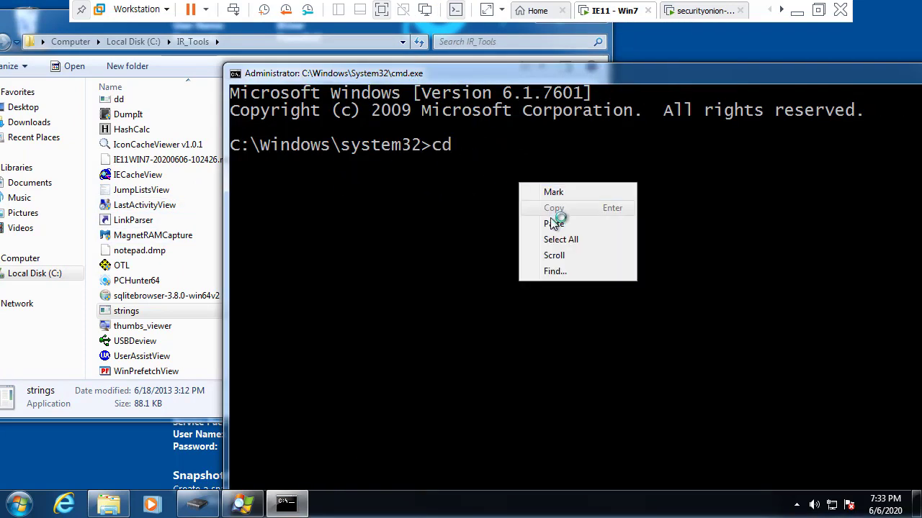
left_click(550, 222)
key("Return")
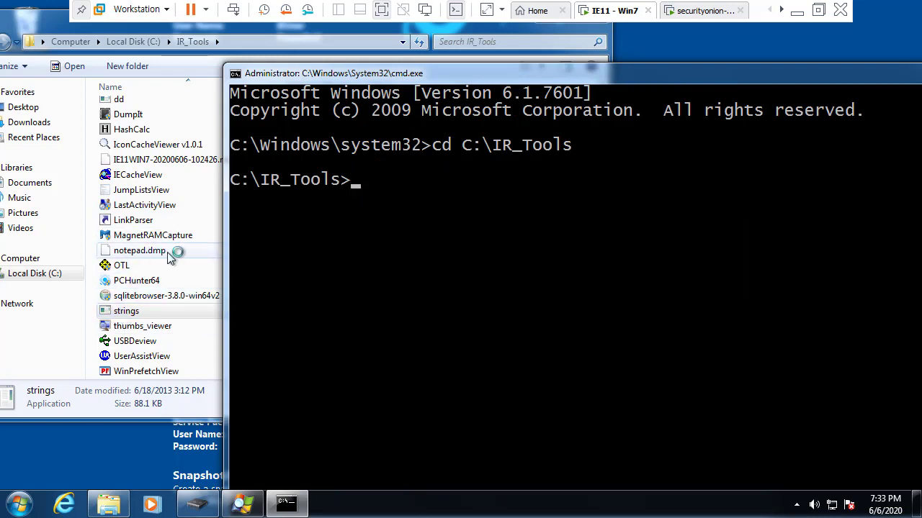
Step: Run strings.exe on notepad.dmp in the console, watch the output scroll, and abort the run
type("str")
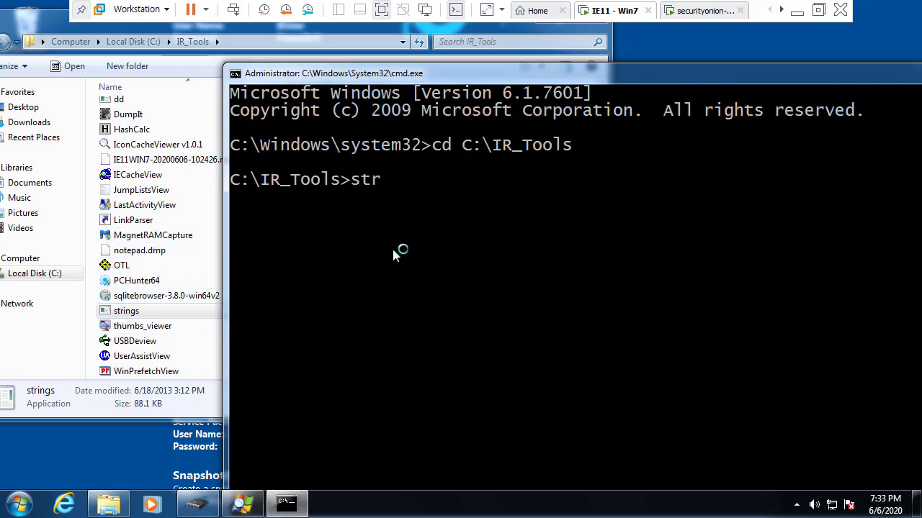
type("ings.exe note")
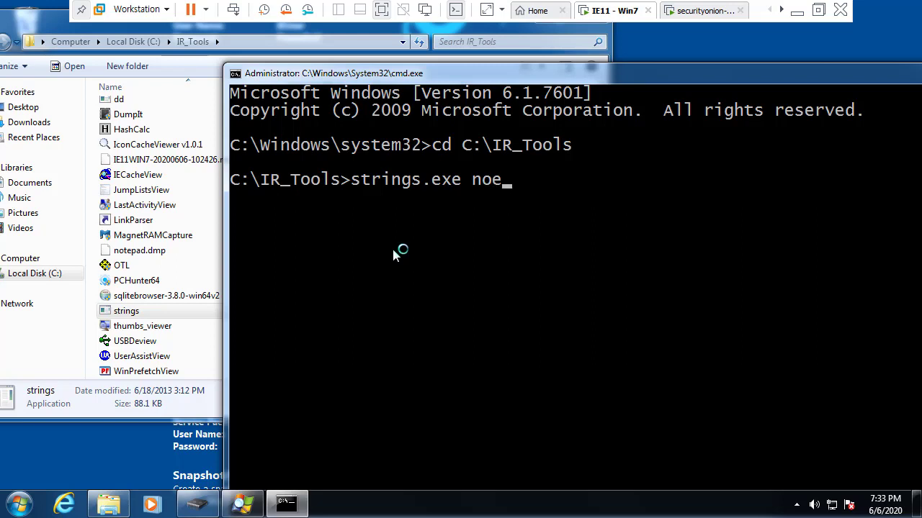
key("BackSpace")
key("Tab")
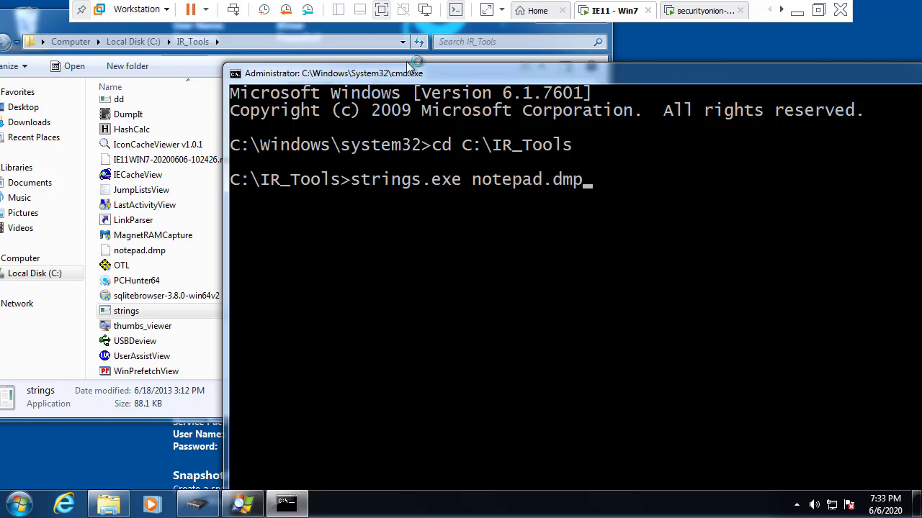
left_click_drag(406, 73, 316, 64)
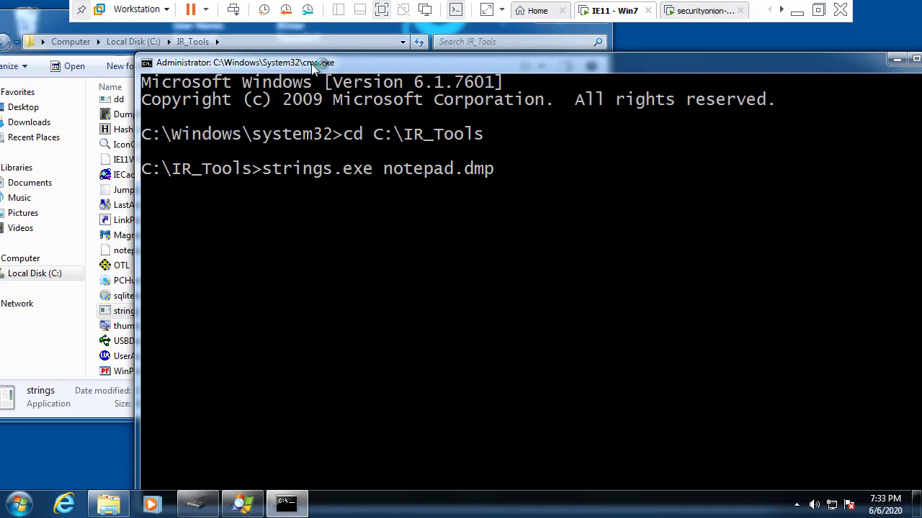
key("Return")
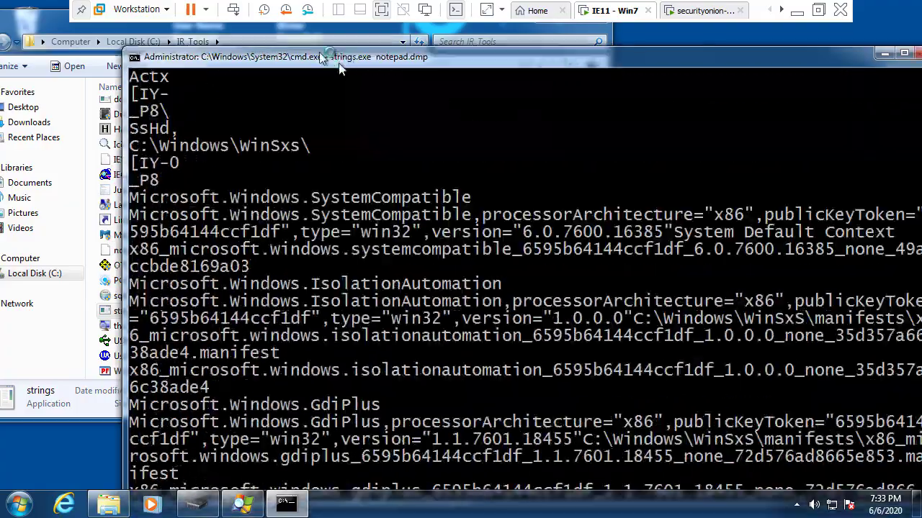
left_click_drag(342, 62, 270, 31)
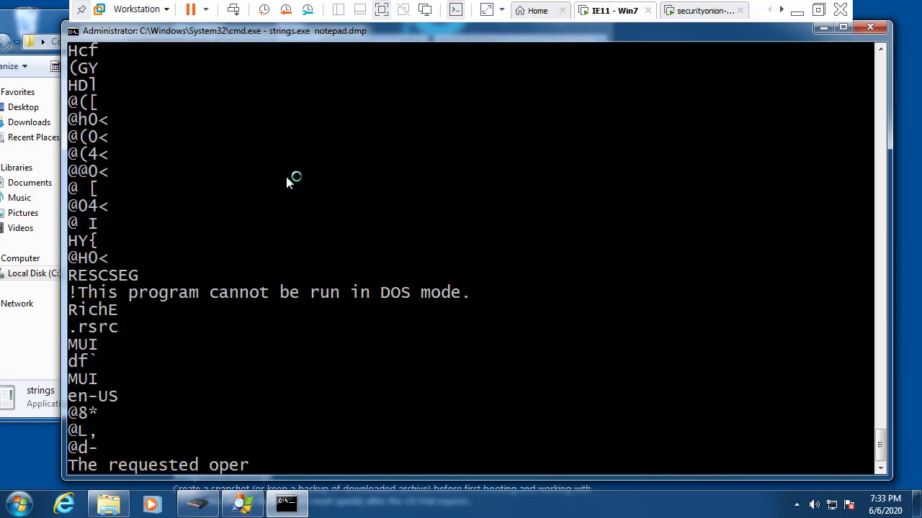
key("ctrl+c")
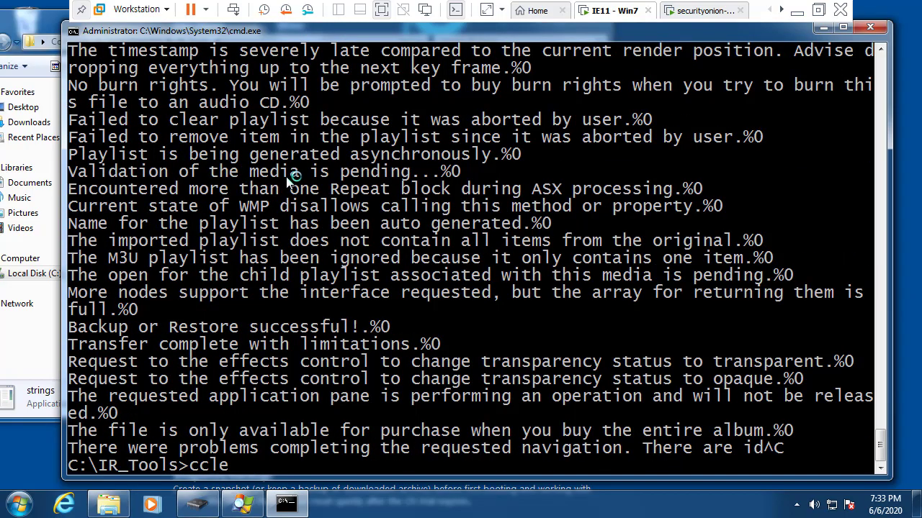
Step: Clear the console with cls and recall the strings.exe notepad.dmp command
type("clear")
key("Return")
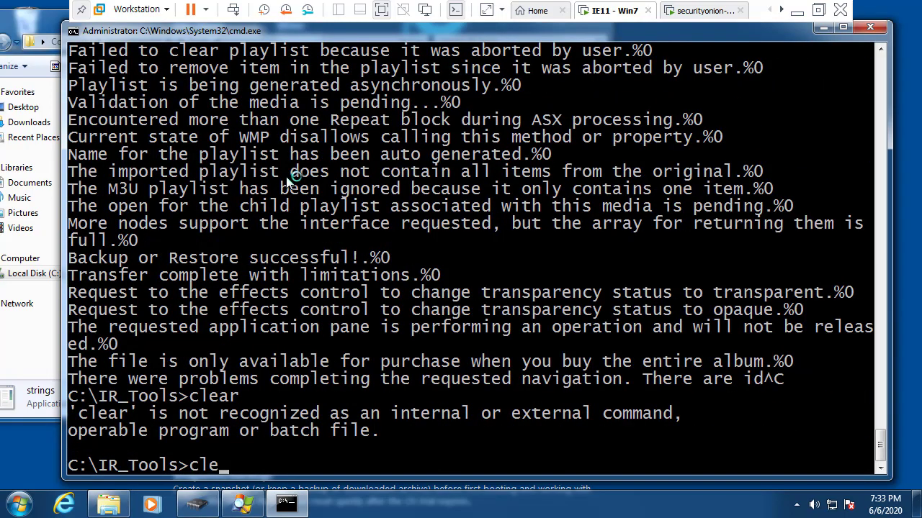
type("cls")
key("Return")
key("Up")
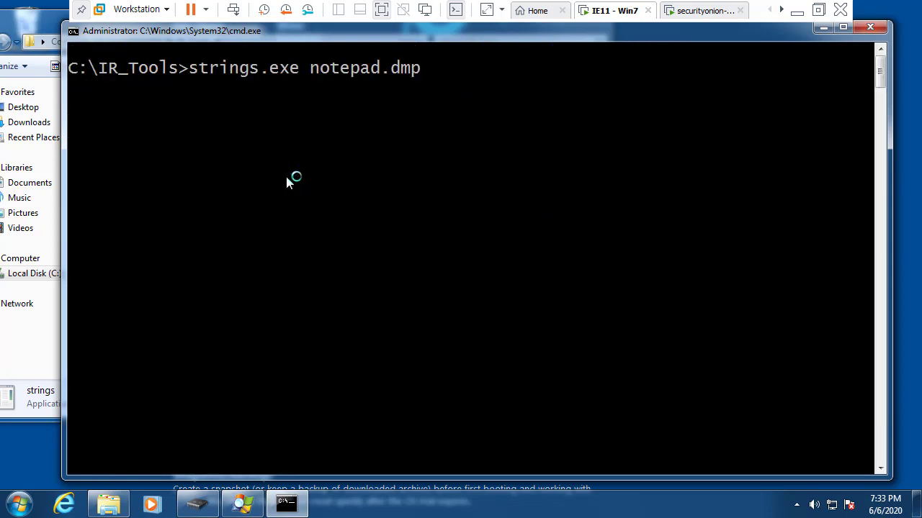